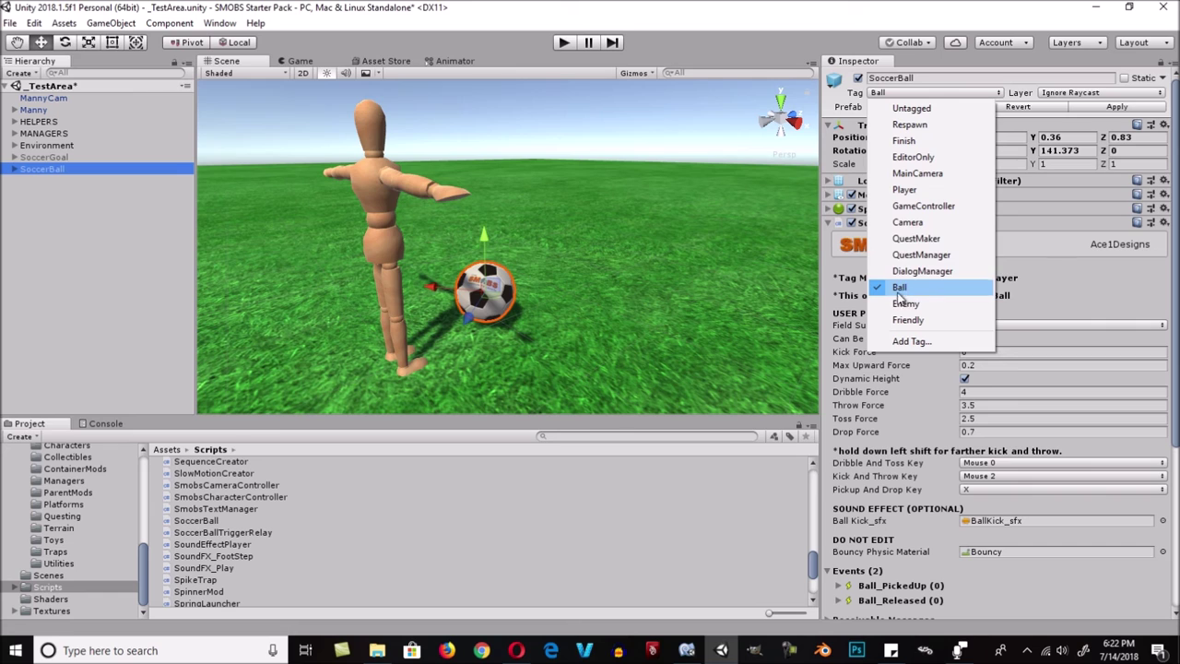
# Review the SoccerBall's tag and its Soccer Ball script preferences, from Field Surface Type and Can Be Picked Up through the kick, throw and drop forces.
pyautogui.click(850, 30)
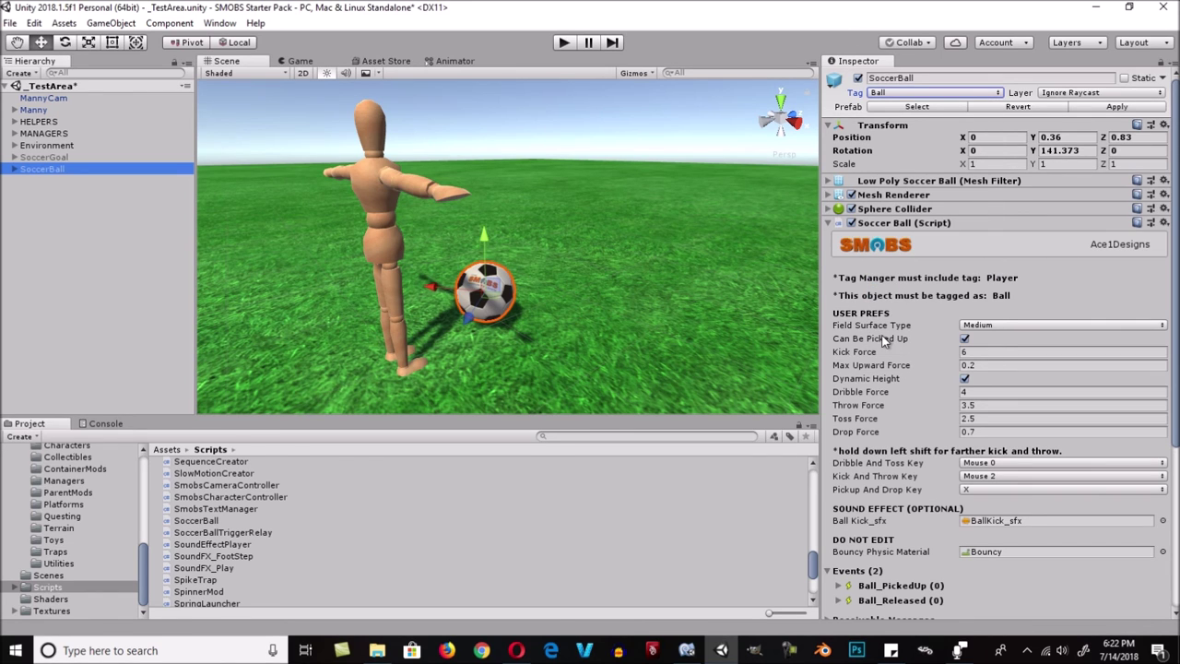
pyautogui.click(920, 325)
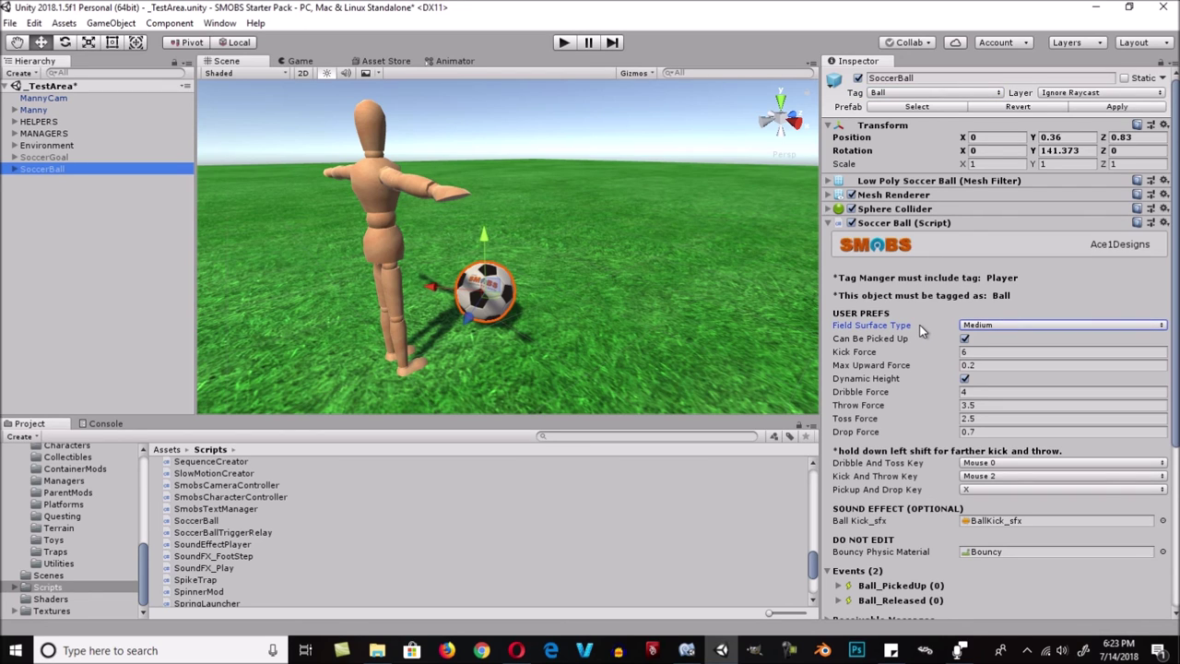
pyautogui.click(1015, 324)
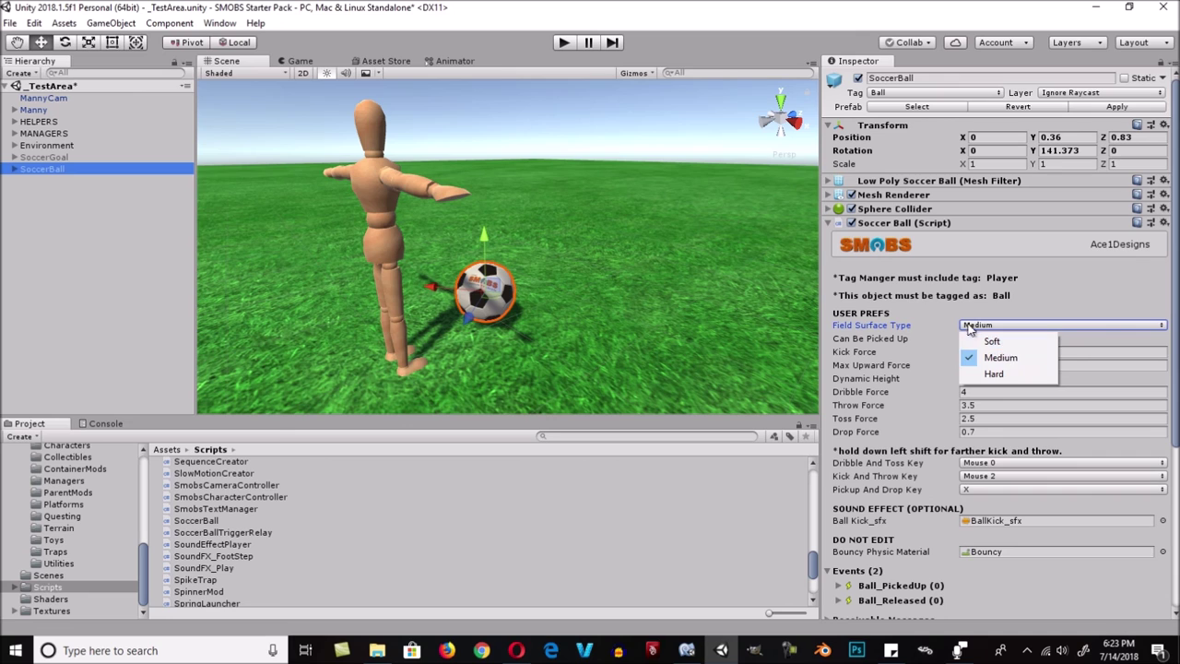
pyautogui.click(942, 325)
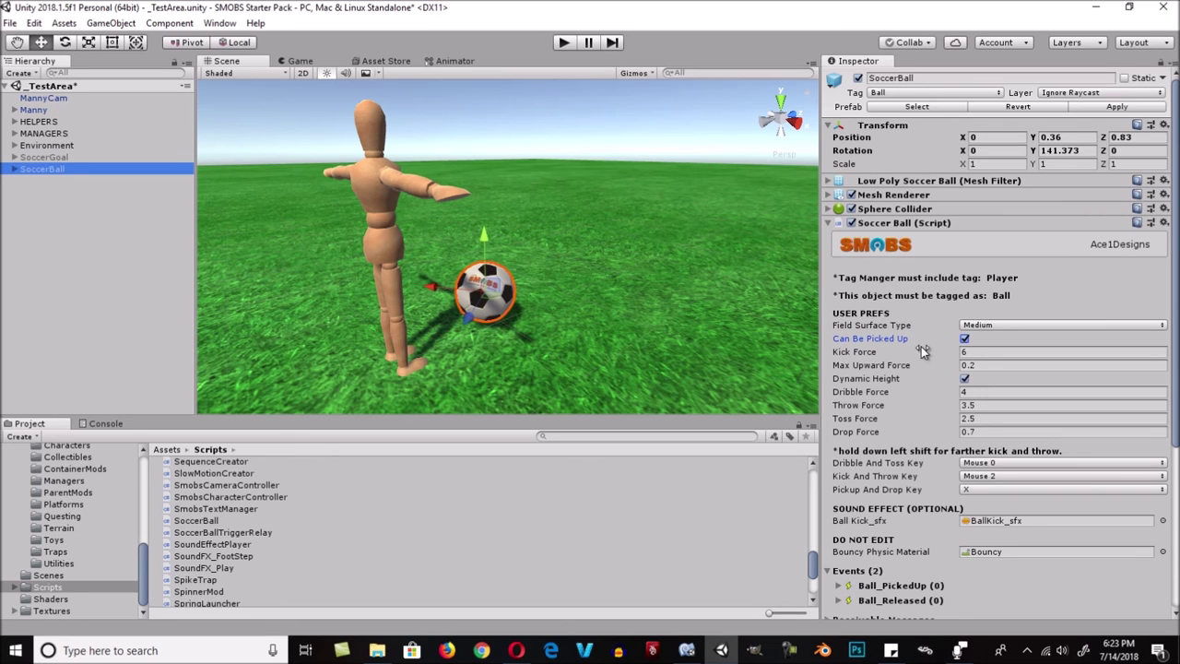
pyautogui.click(923, 352)
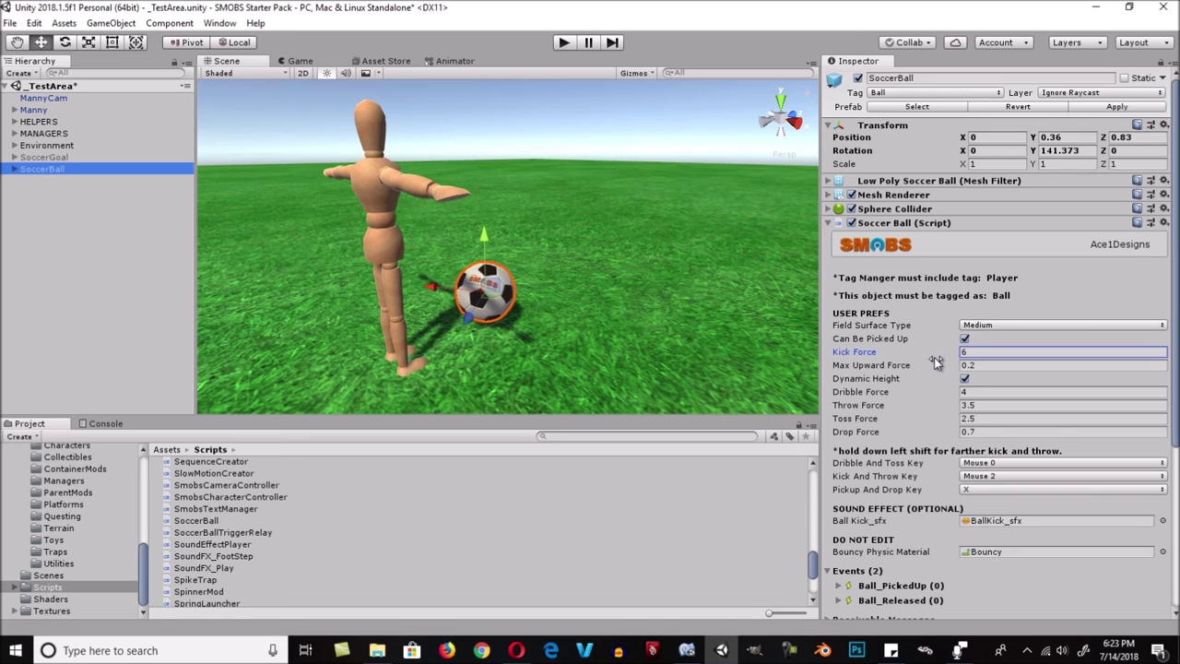
pyautogui.click(927, 366)
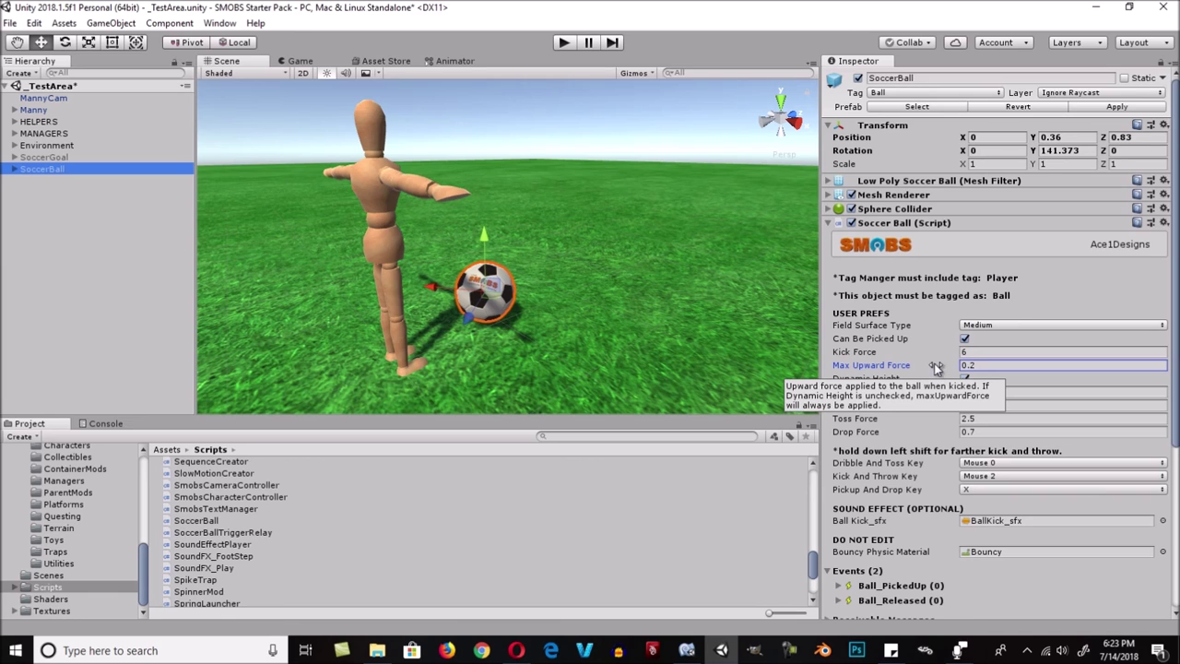
pyautogui.click(927, 376)
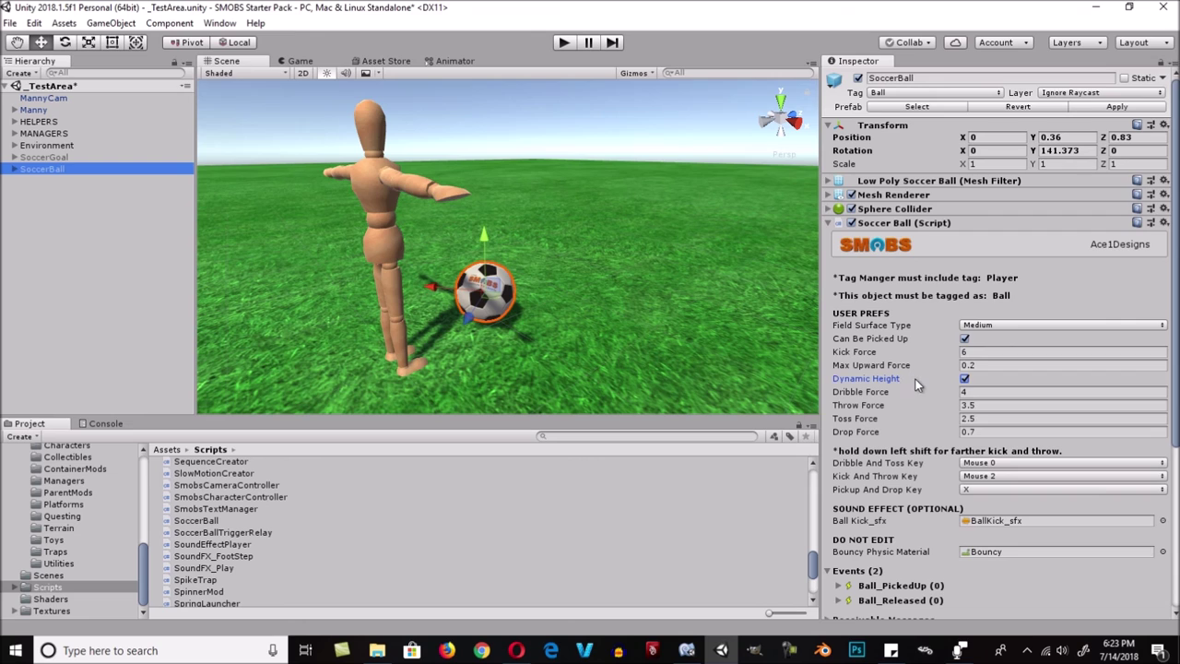
pyautogui.moveTo(919, 384)
pyautogui.click(919, 392)
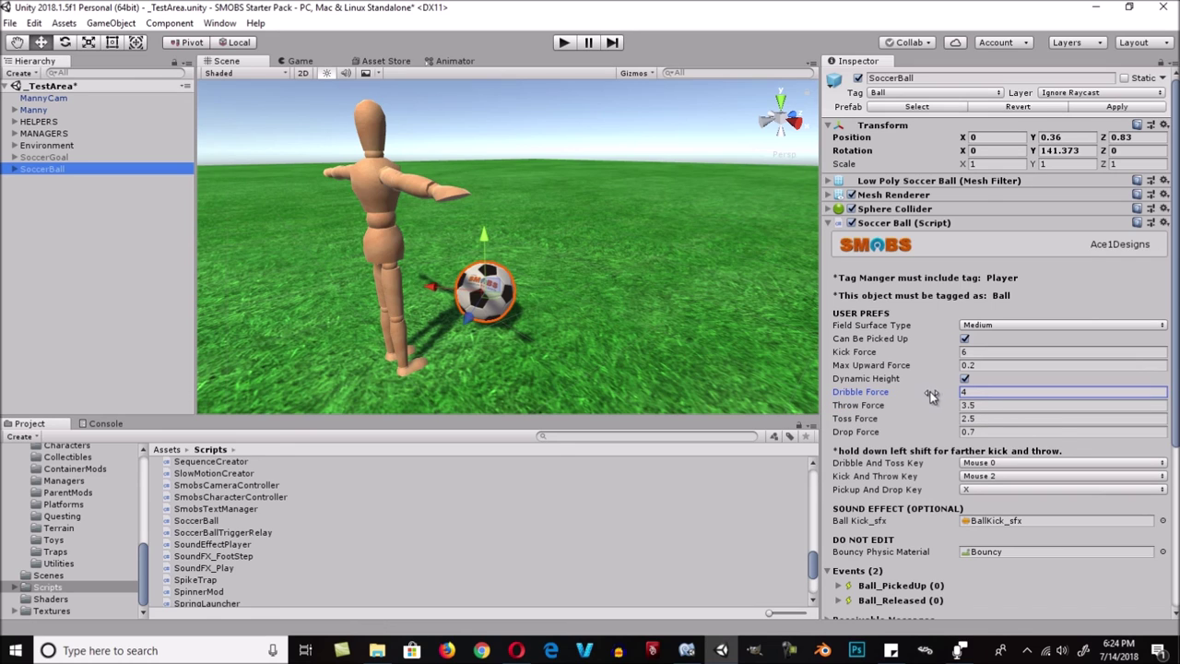
pyautogui.click(914, 405)
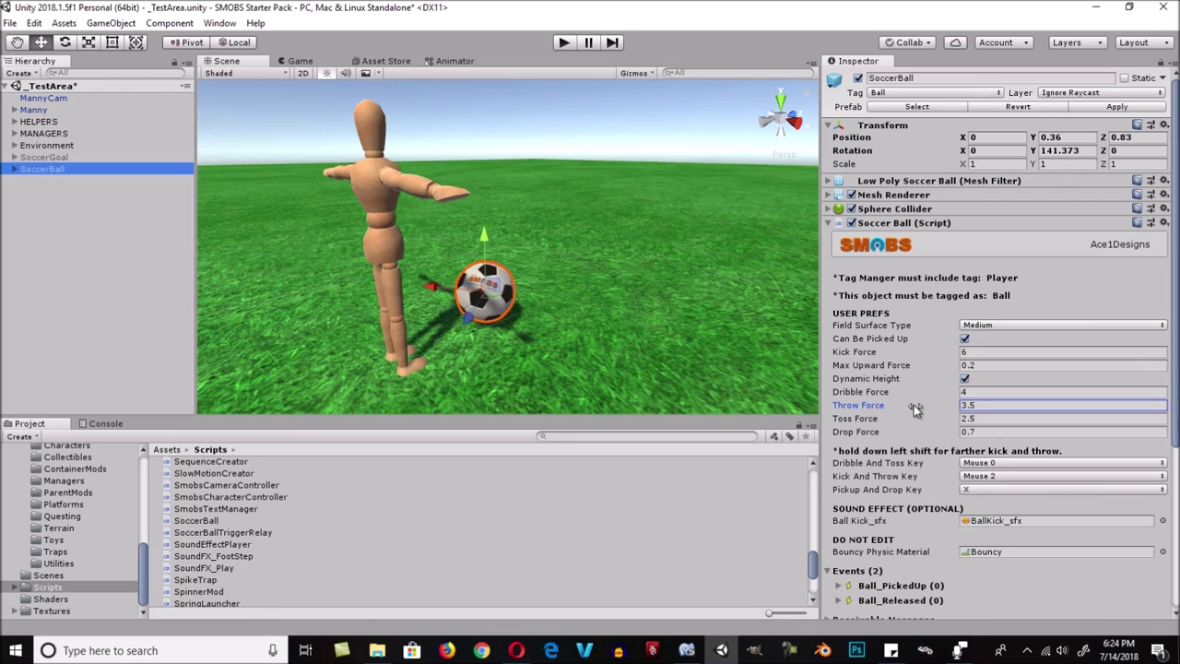
pyautogui.click(917, 418)
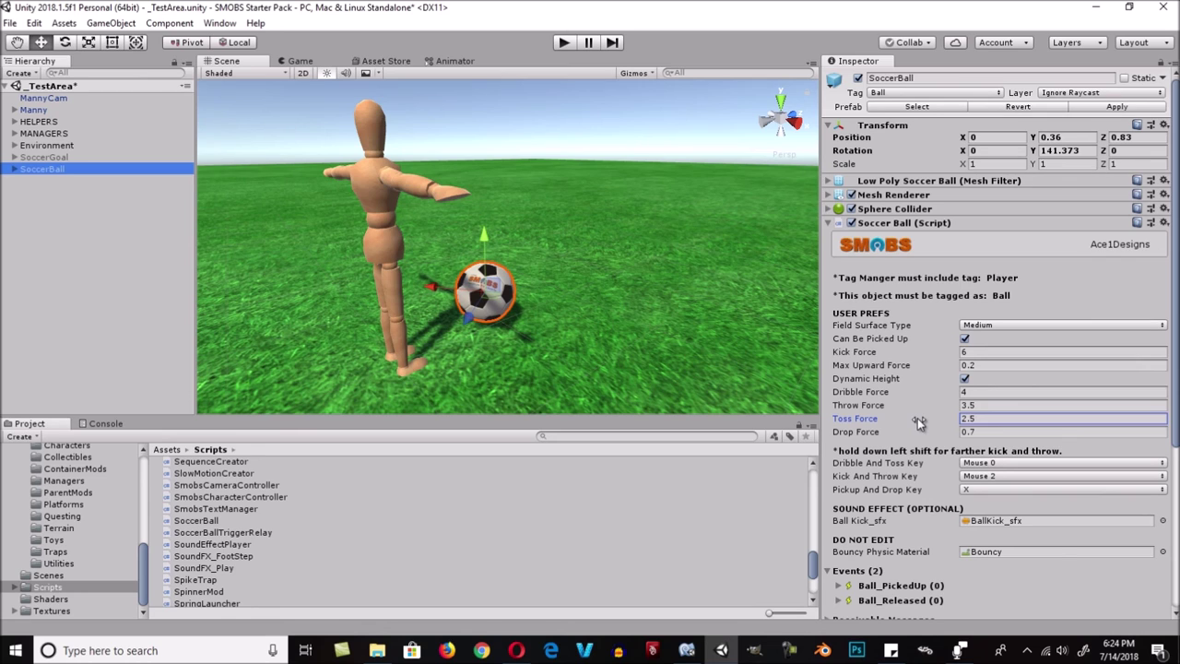
pyautogui.click(915, 431)
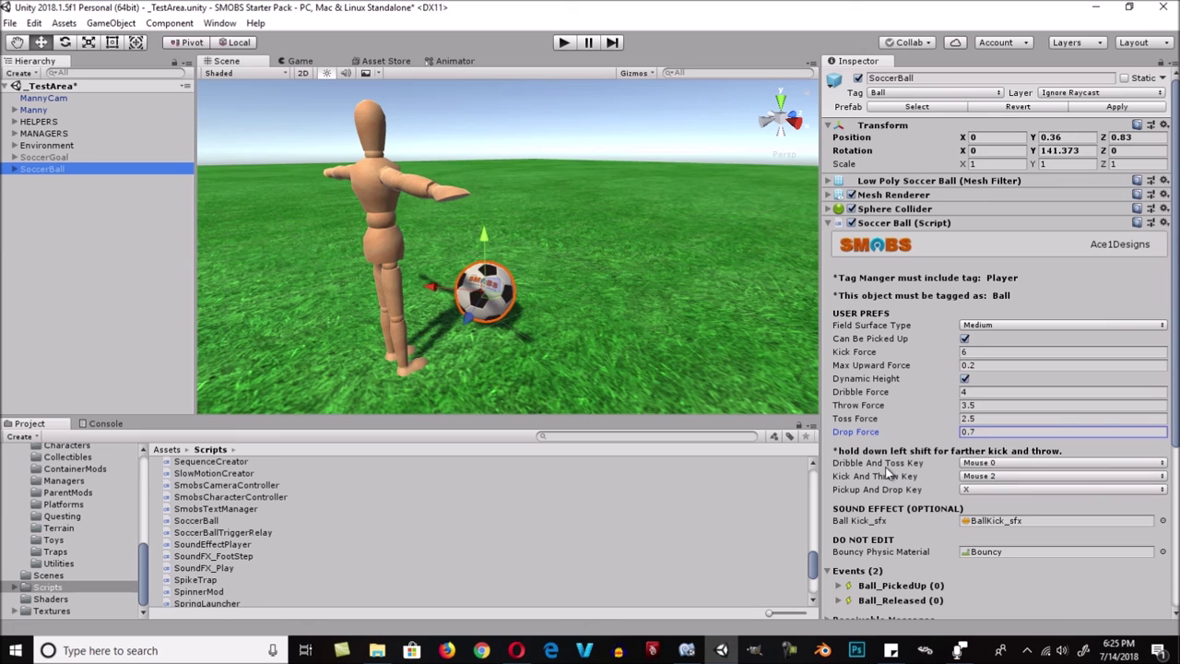
# Examine the Soccer Ball script's dribble, kick and pickup key bindings, including the options available for Pickup And Drop Key.
pyautogui.click(940, 464)
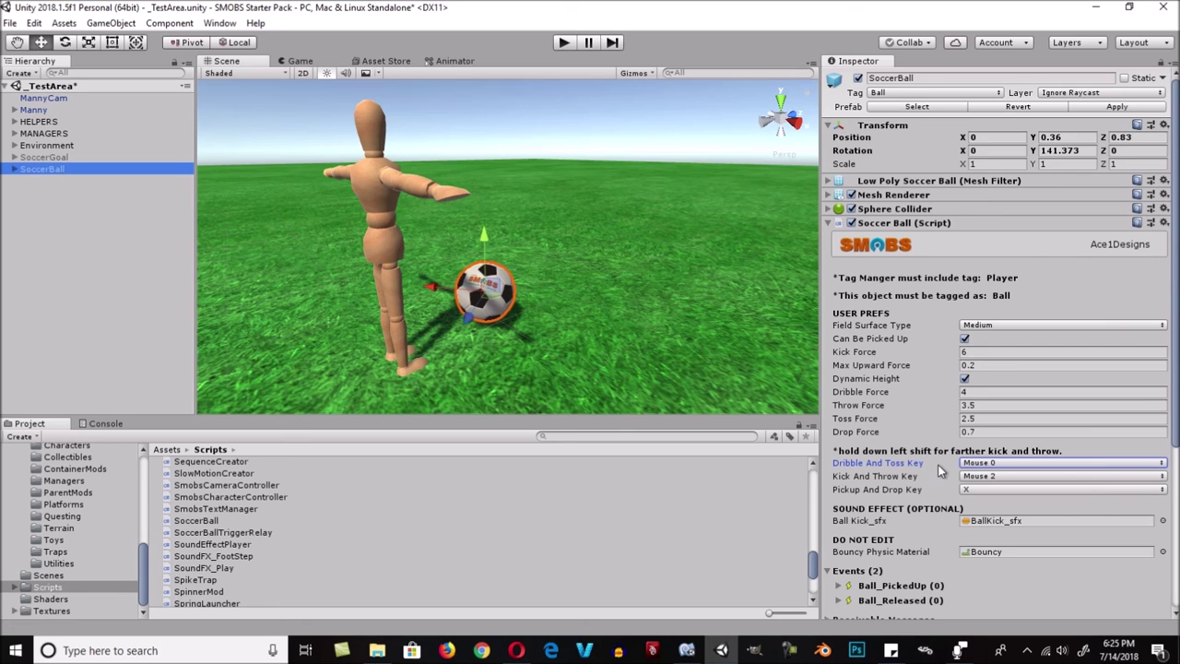
pyautogui.click(938, 476)
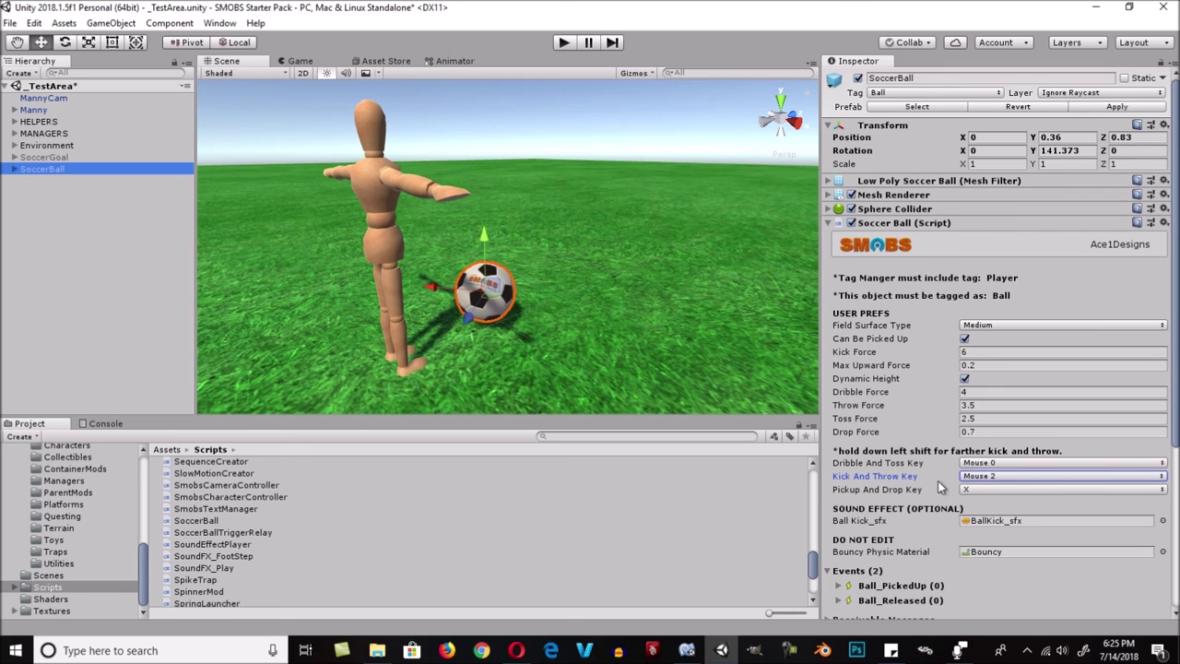
pyautogui.click(943, 491)
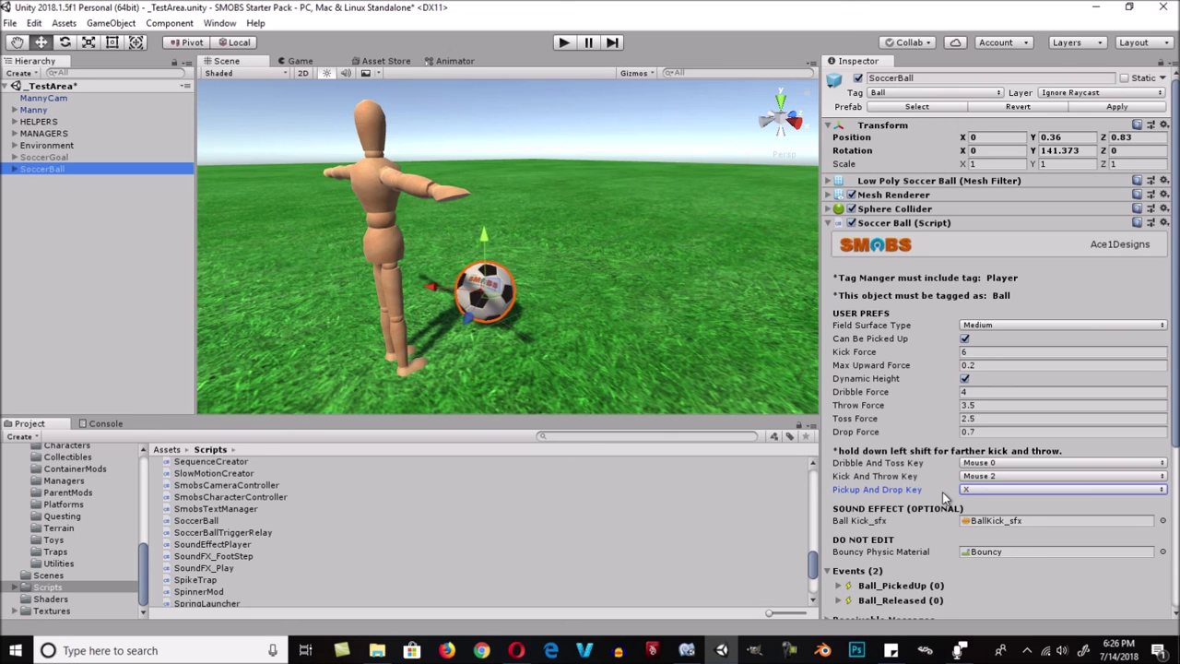
pyautogui.click(972, 495)
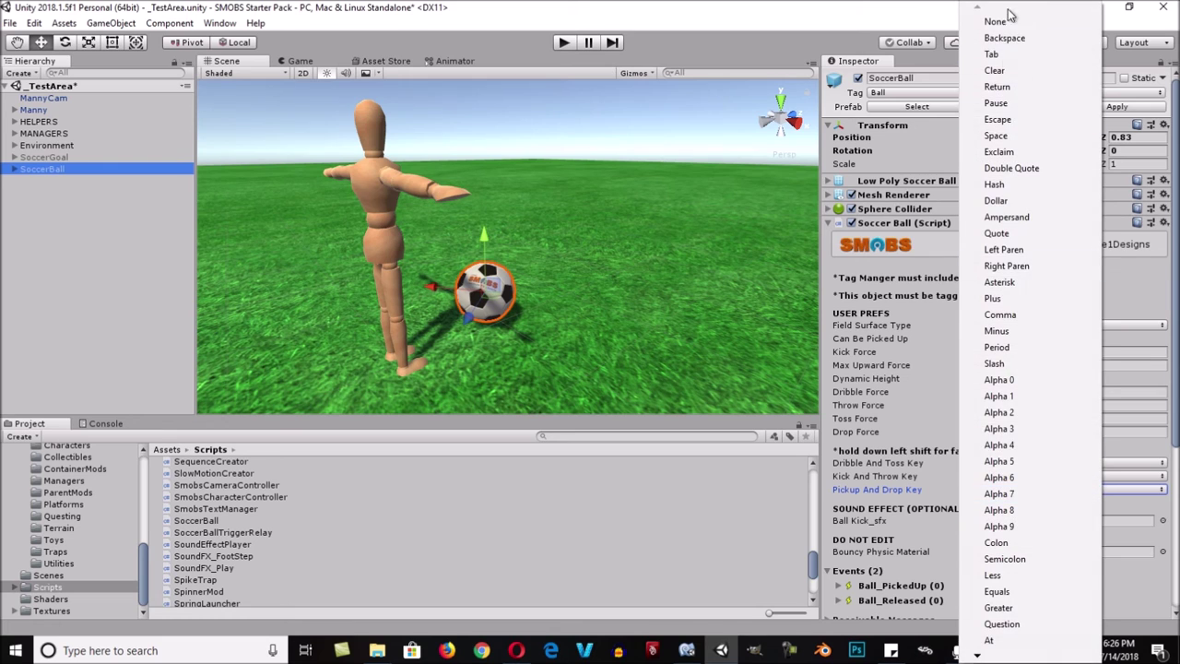
pyautogui.moveTo(979, 658)
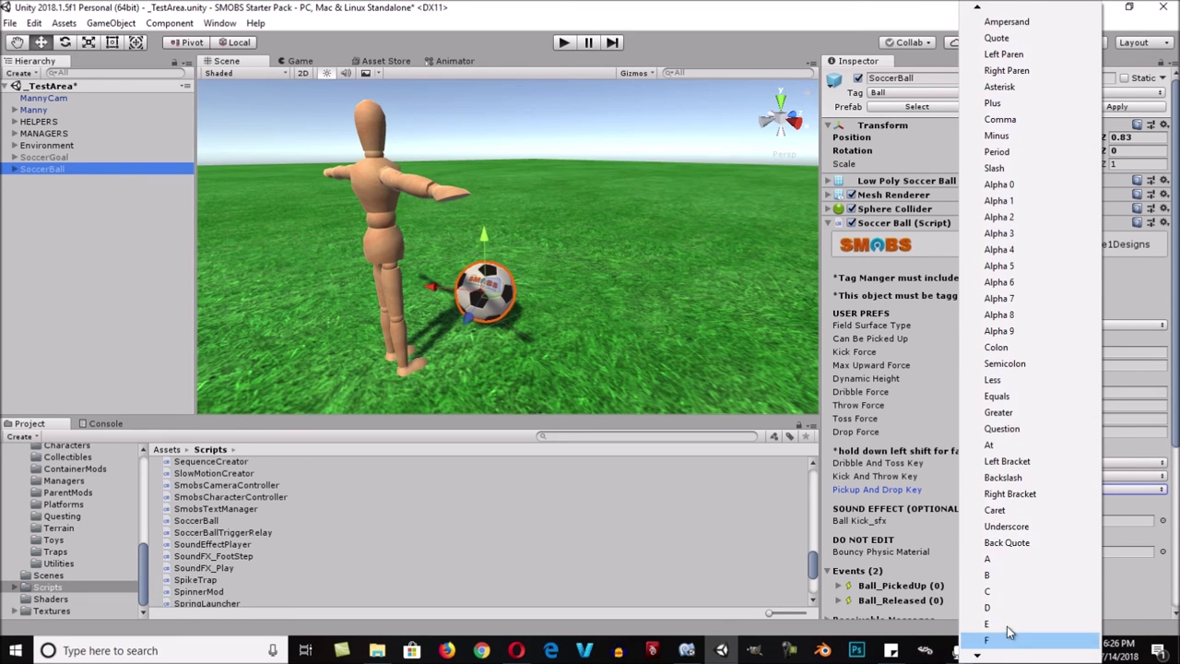
pyautogui.moveTo(980, 11)
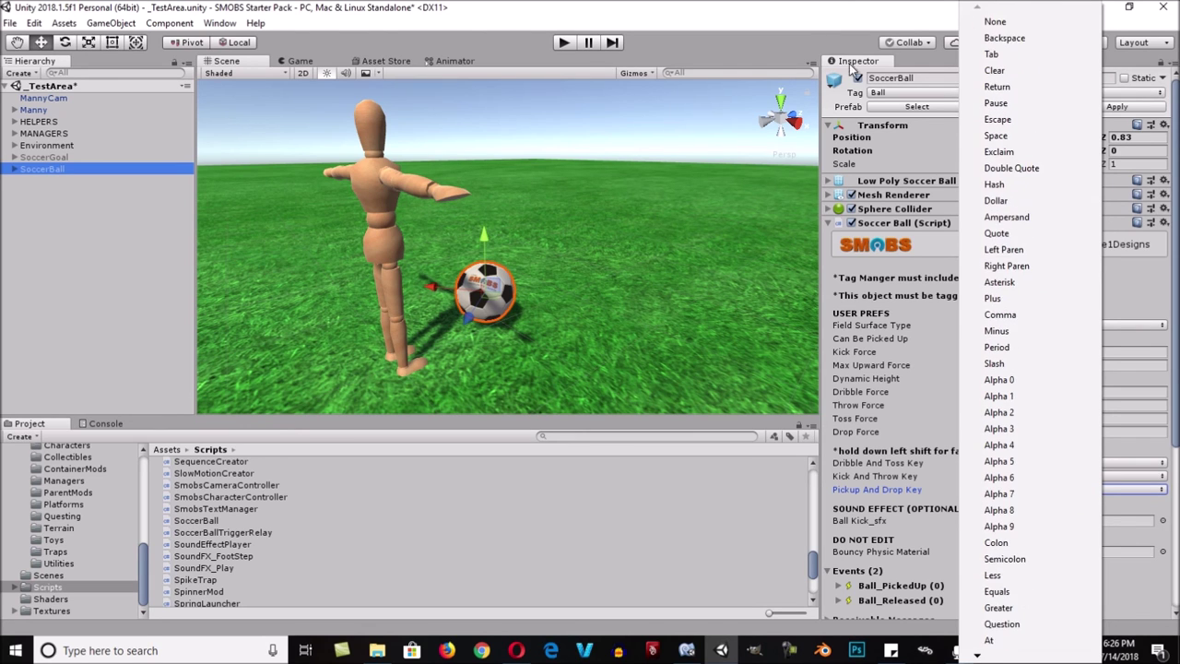
pyautogui.click(832, 4)
pyautogui.scroll(-3, 910, 489)
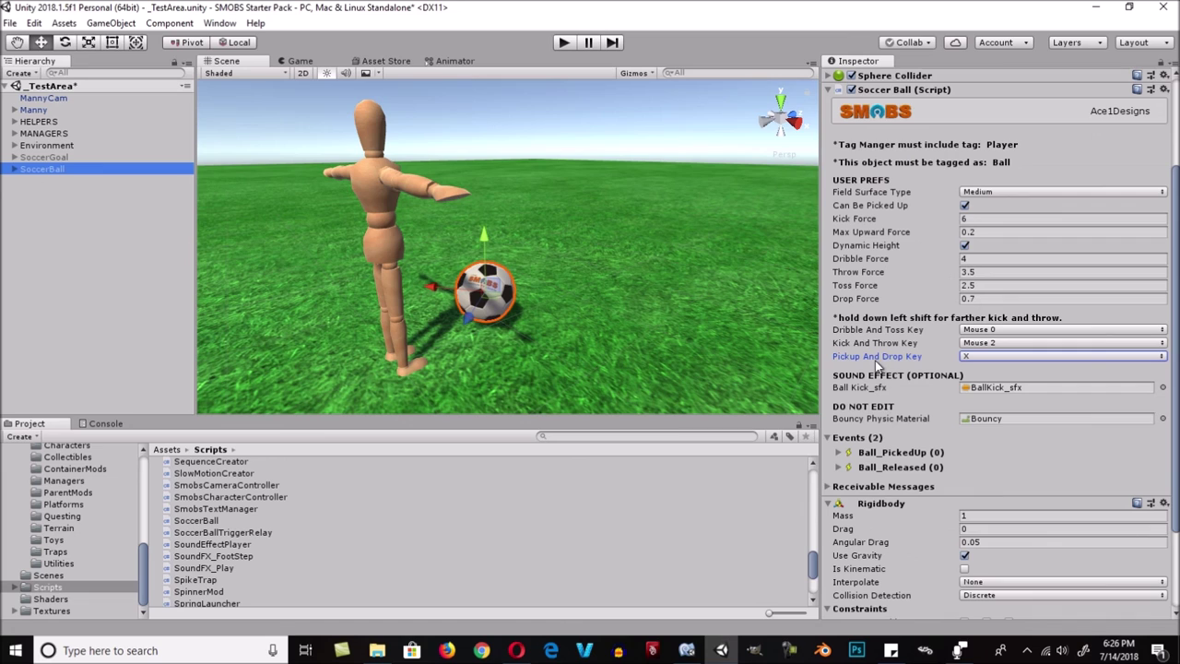
# Inspect the ball's kick sound effect, Bouncy physic material, and the Ball_PickedUp and Ball_Released events.
pyautogui.click(911, 386)
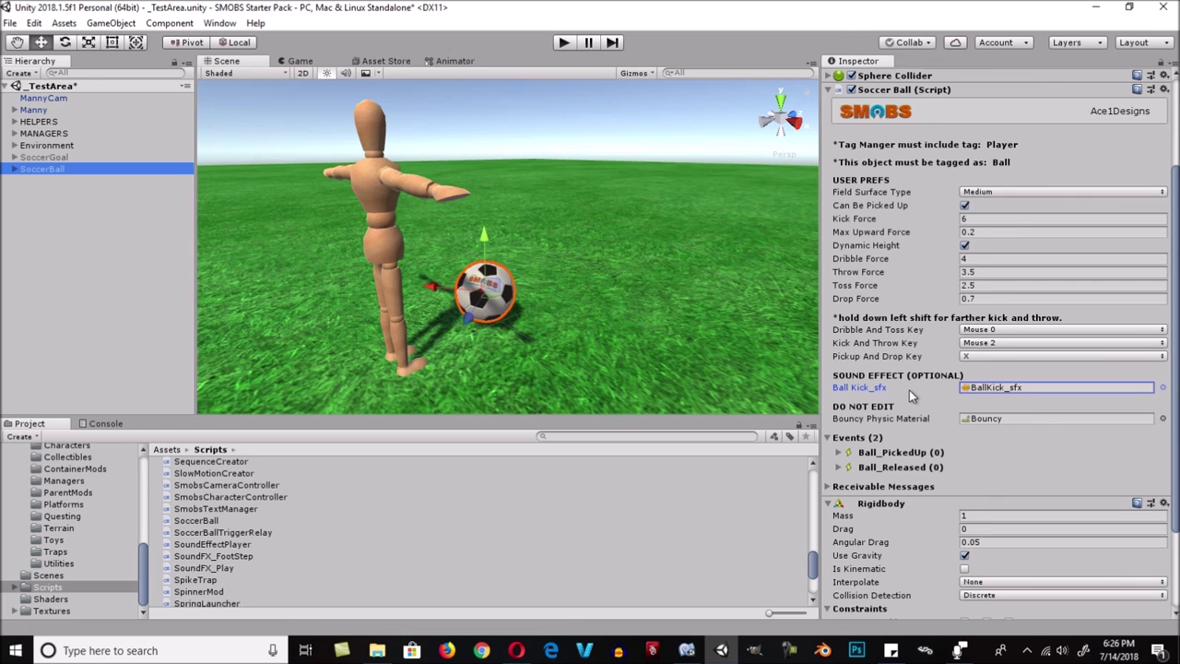
pyautogui.click(906, 420)
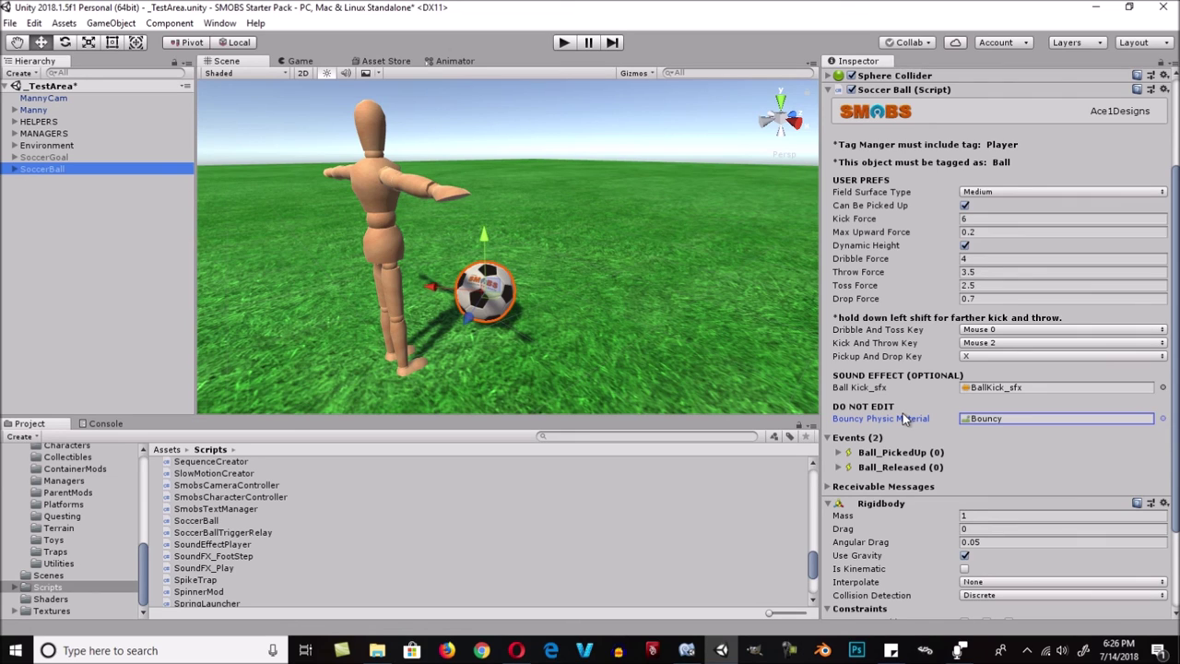
pyautogui.click(1002, 419)
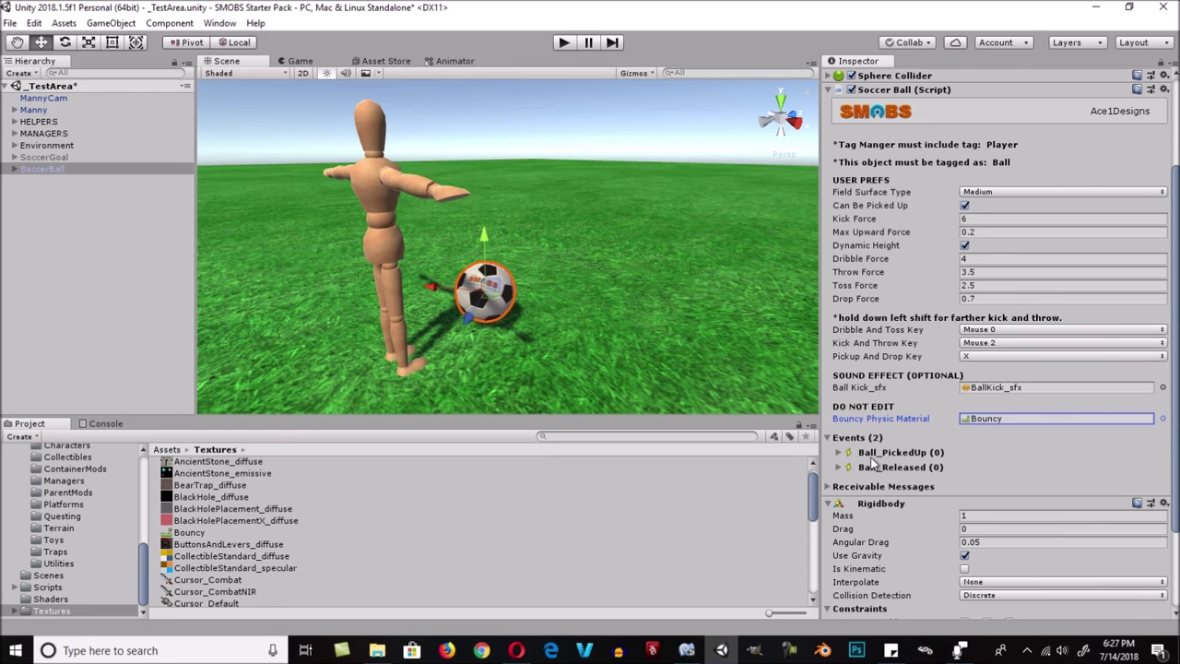
pyautogui.click(840, 453)
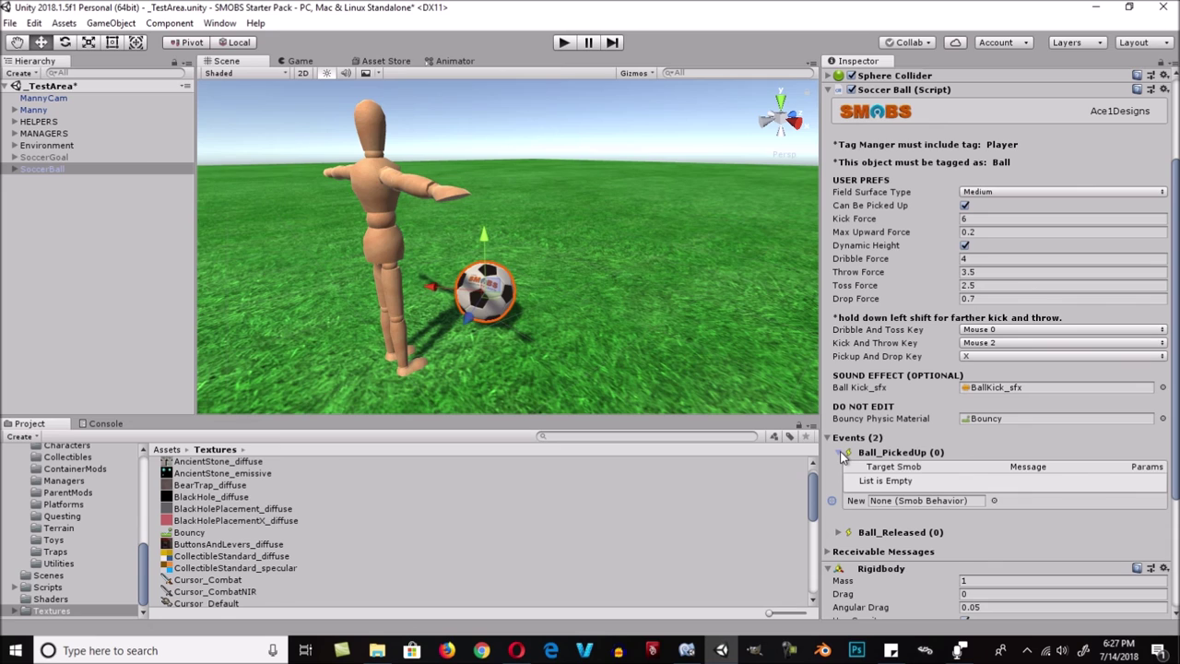
pyautogui.click(839, 453)
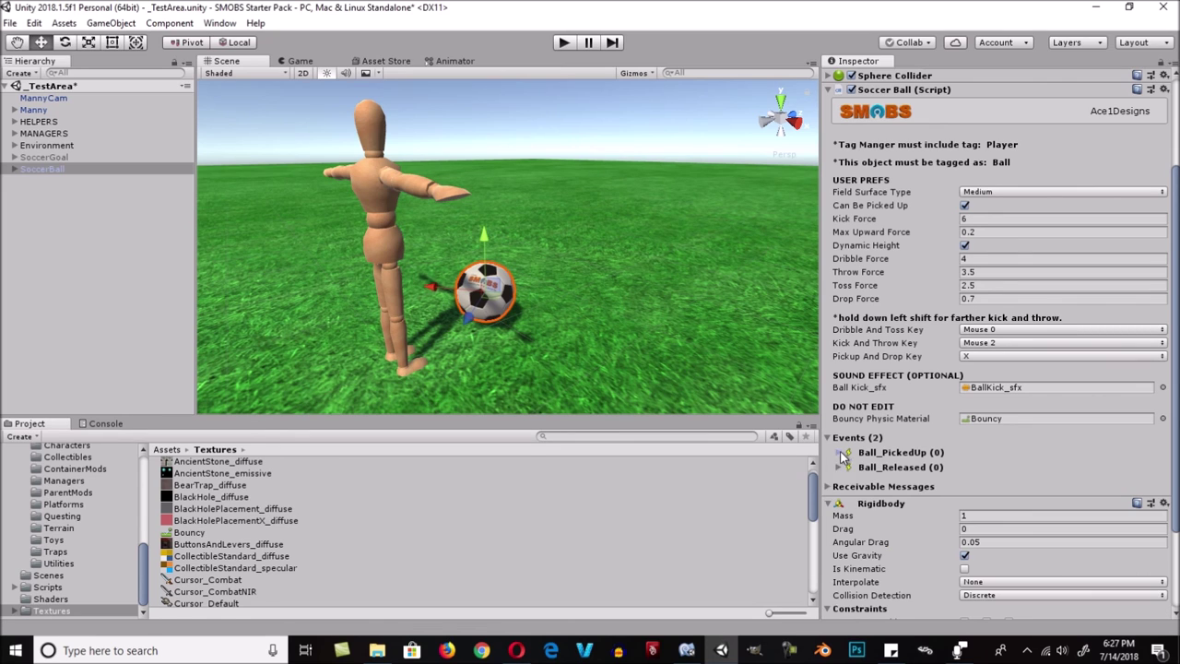
pyautogui.click(840, 467)
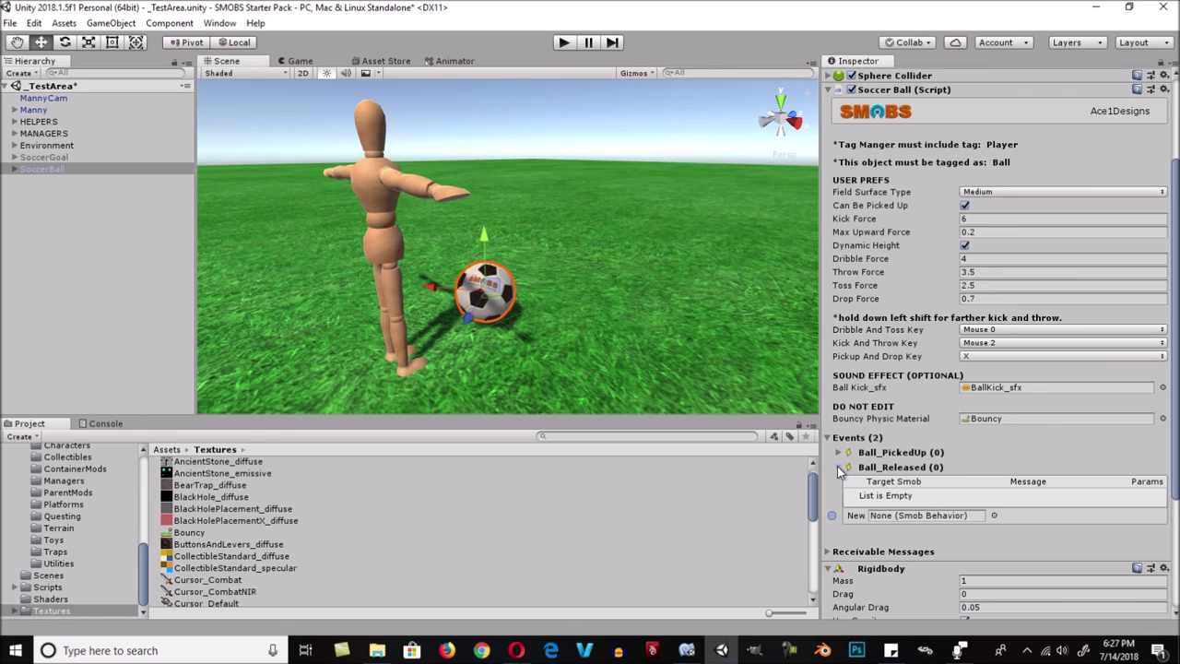
pyautogui.click(839, 468)
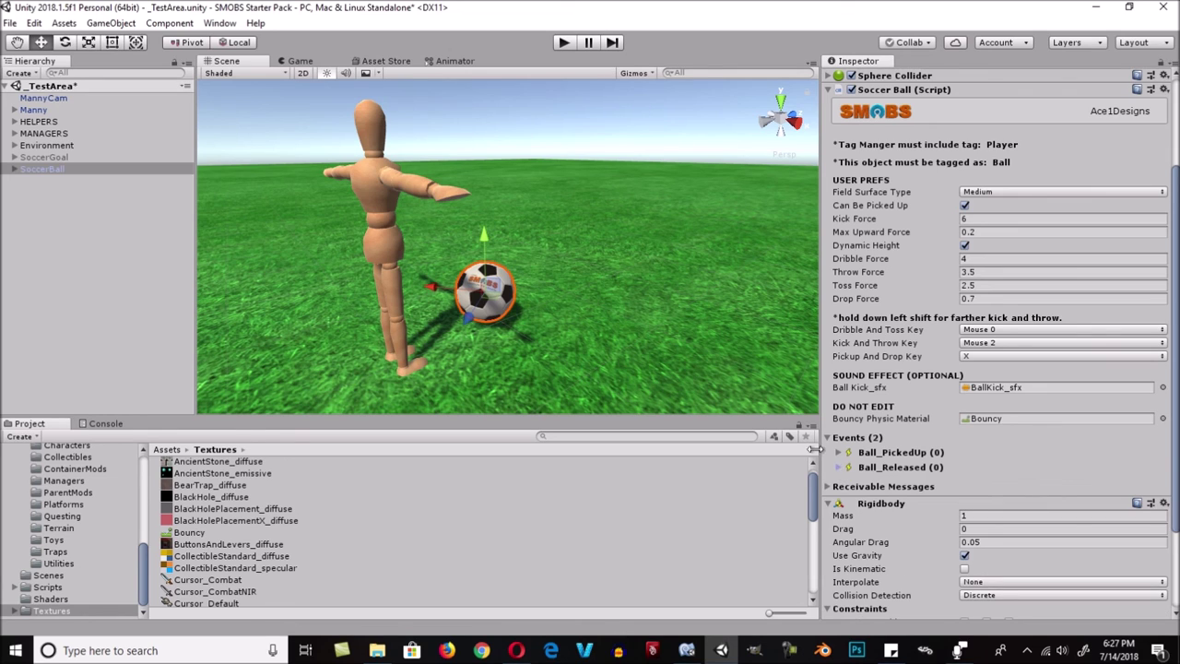
# Examine the SoccerBallTrigger child object's Sphere Collider and try out its radius setting.
pyautogui.keyDown('alt'); pyautogui.moveTo(555, 274); pyautogui.dragTo(540, 304); pyautogui.keyUp('alt')
pyautogui.scroll(5, 839, 273)
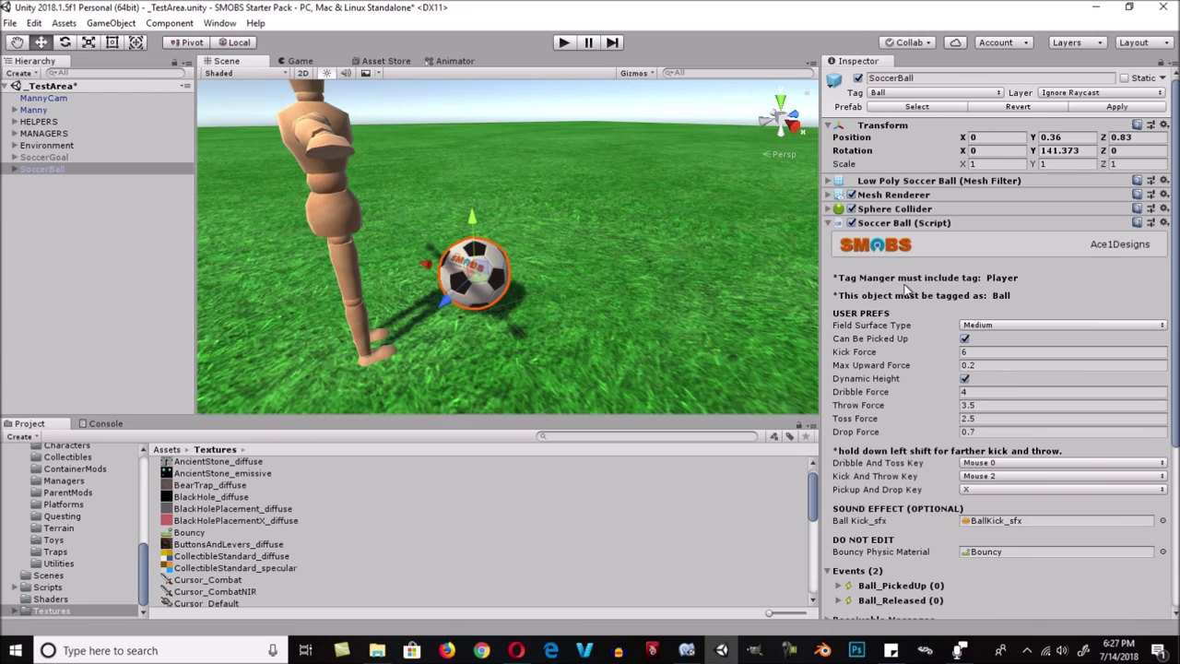
pyautogui.click(14, 169)
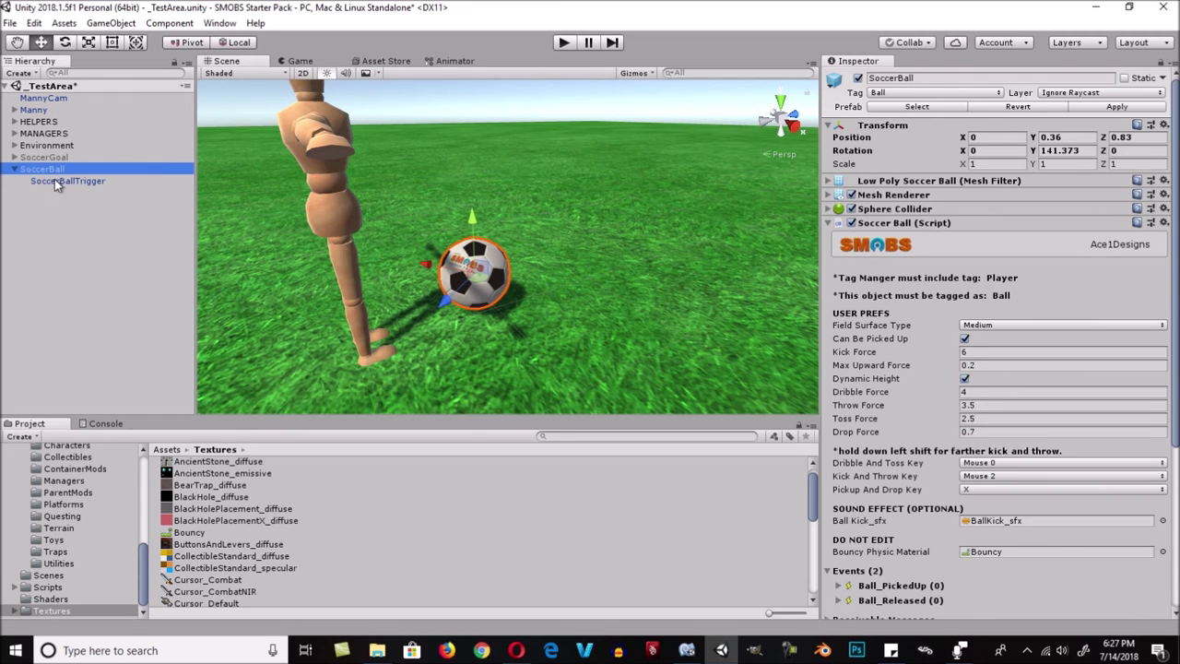
pyautogui.click(72, 181)
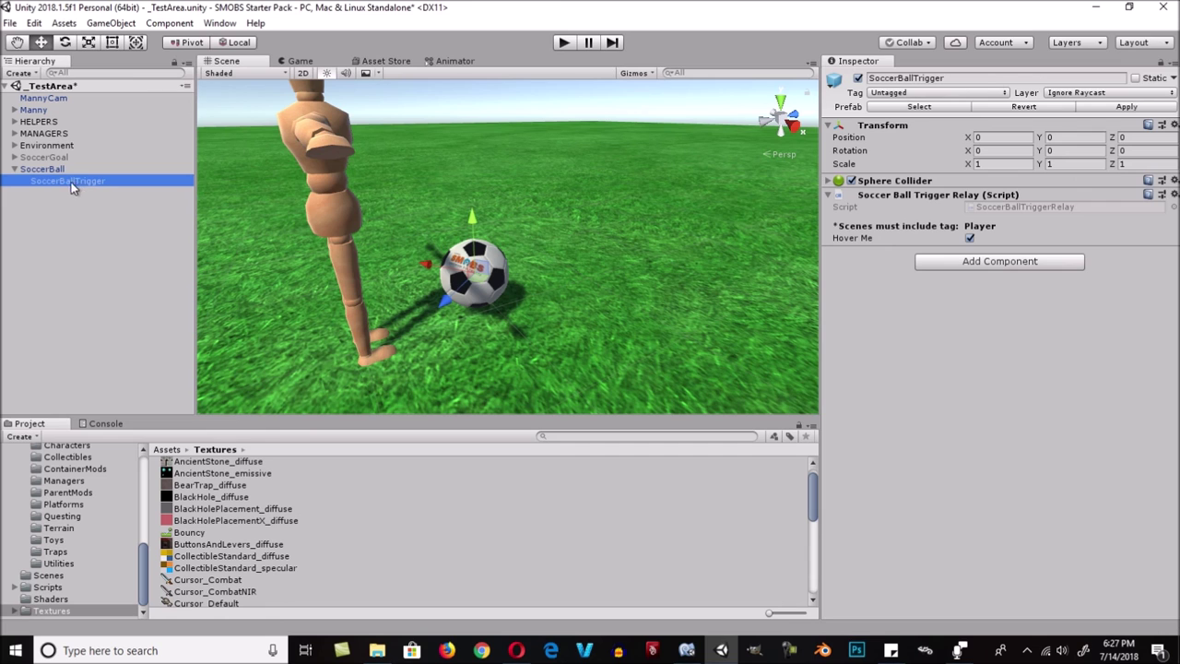
pyautogui.click(832, 182)
pyautogui.scroll(-4, 591, 277)
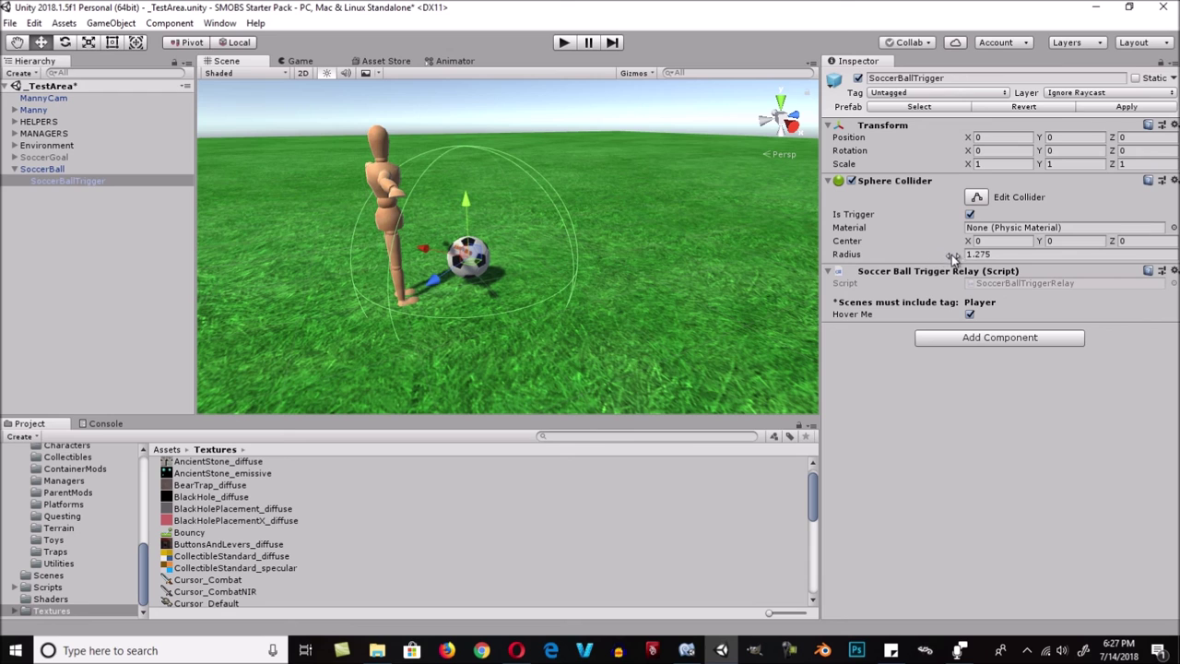
pyautogui.moveTo(954, 259)
pyautogui.mouseDown()
pyautogui.moveTo(981, 261)
pyautogui.moveTo(951, 261)
pyautogui.mouseUp()
pyautogui.hotkey('ctrl', 'z')
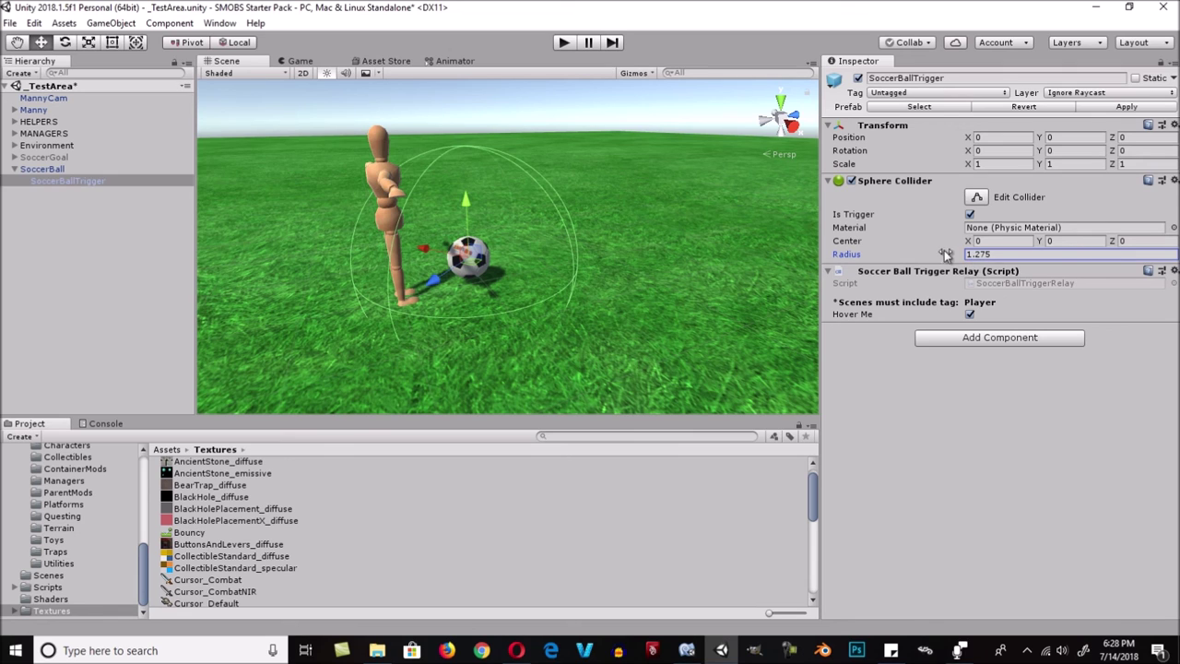
pyautogui.click(827, 180)
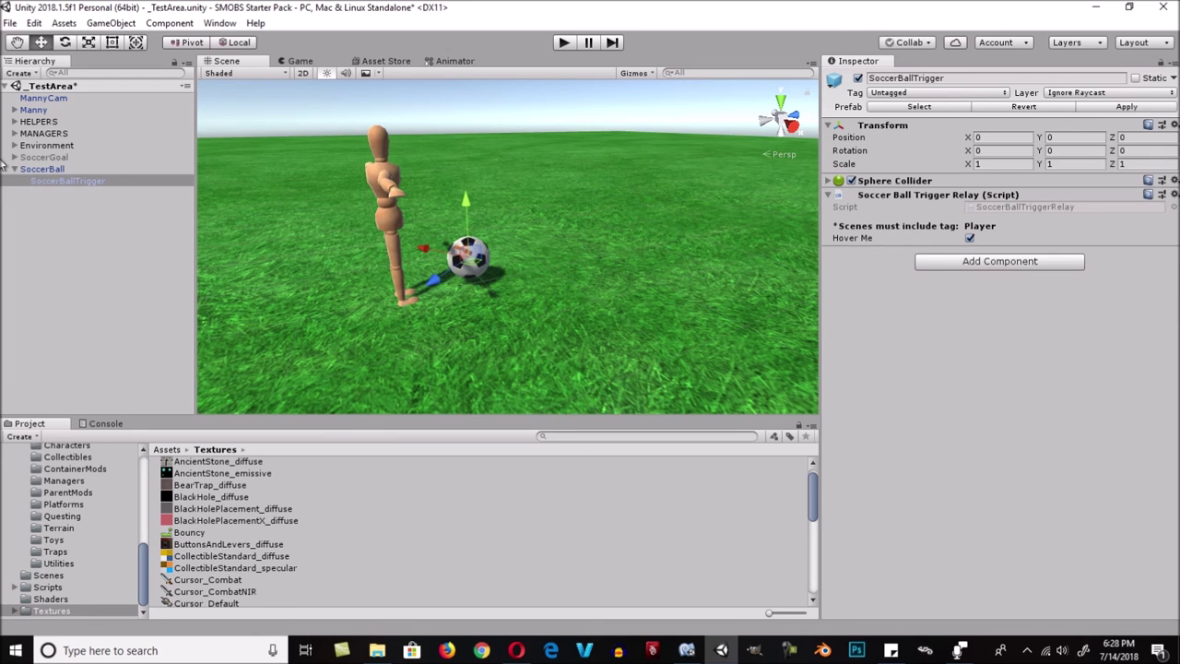
# Set the Field Surface Type of the parent SoccerBall object to Soft.
pyautogui.click(26, 172)
pyautogui.click(16, 169)
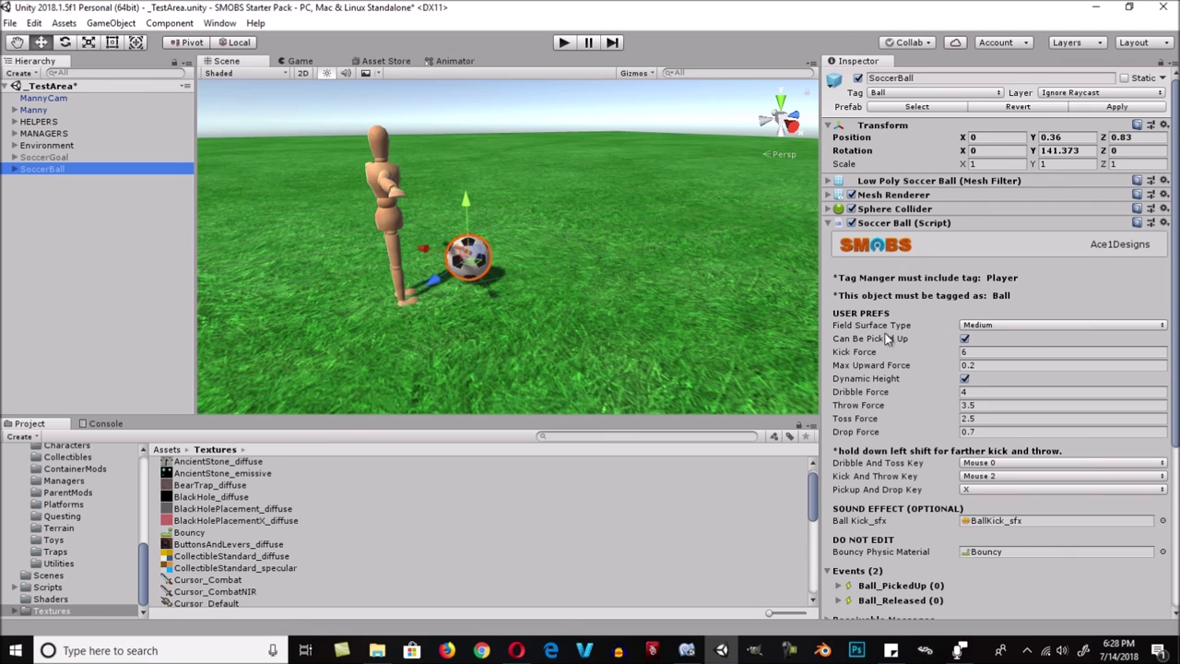
pyautogui.click(980, 327)
pyautogui.click(983, 338)
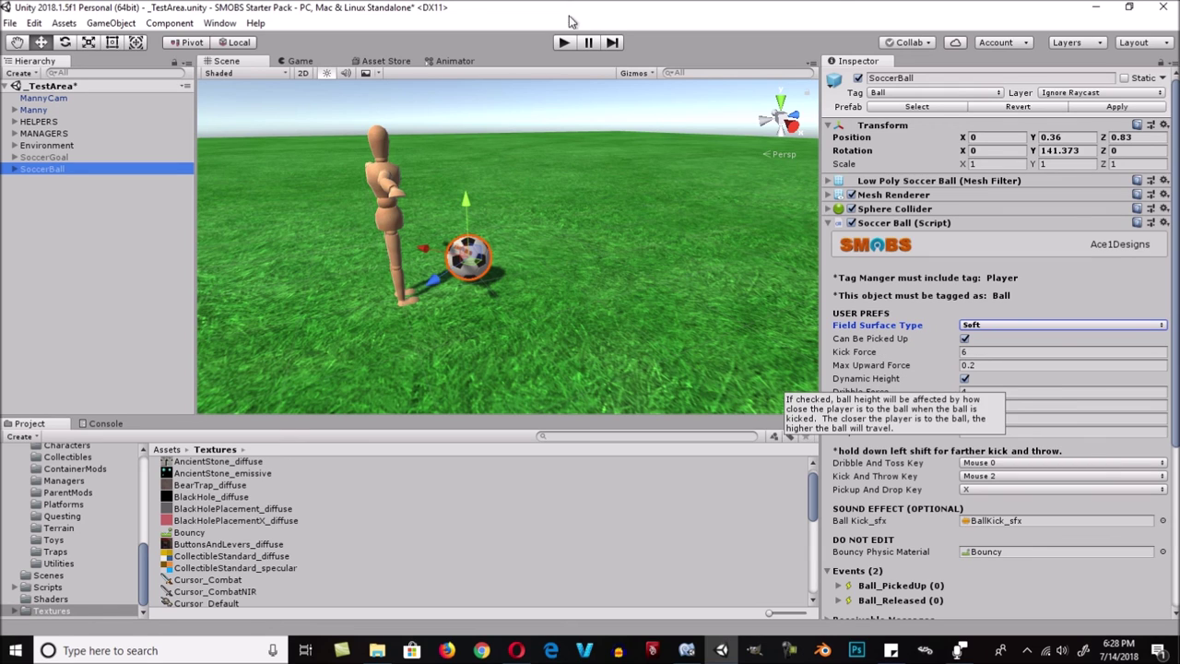
# Start play mode and walk Manny up to the soccer ball, viewing it from both sides.
pyautogui.click(564, 42)
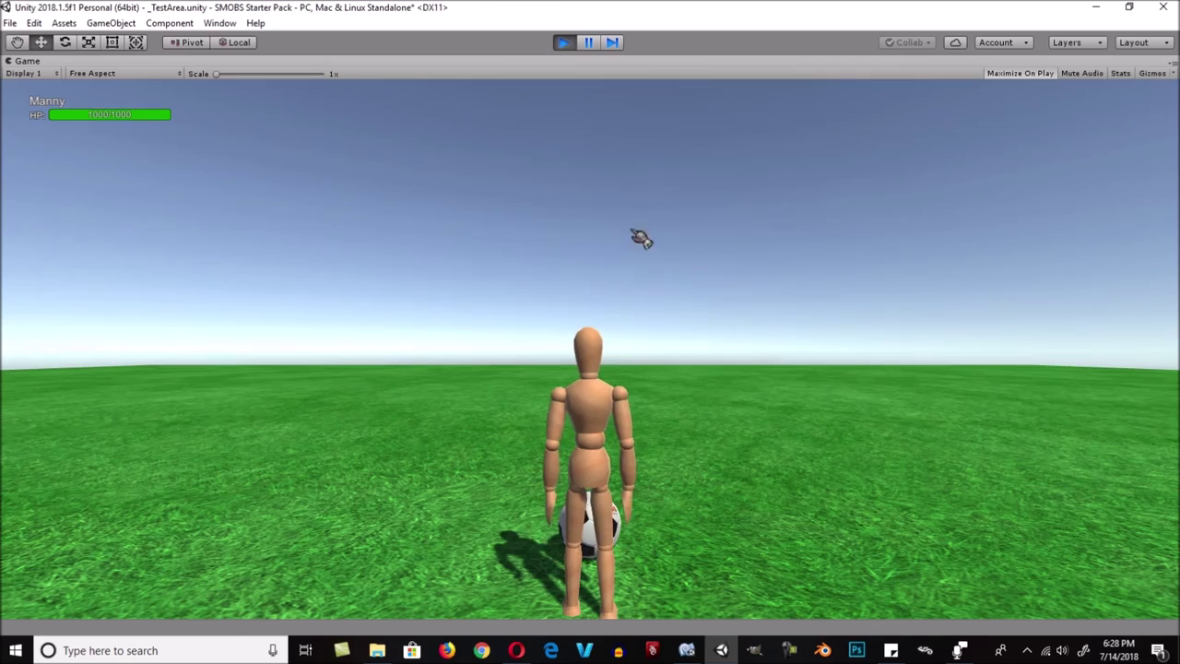
pyautogui.press('w')
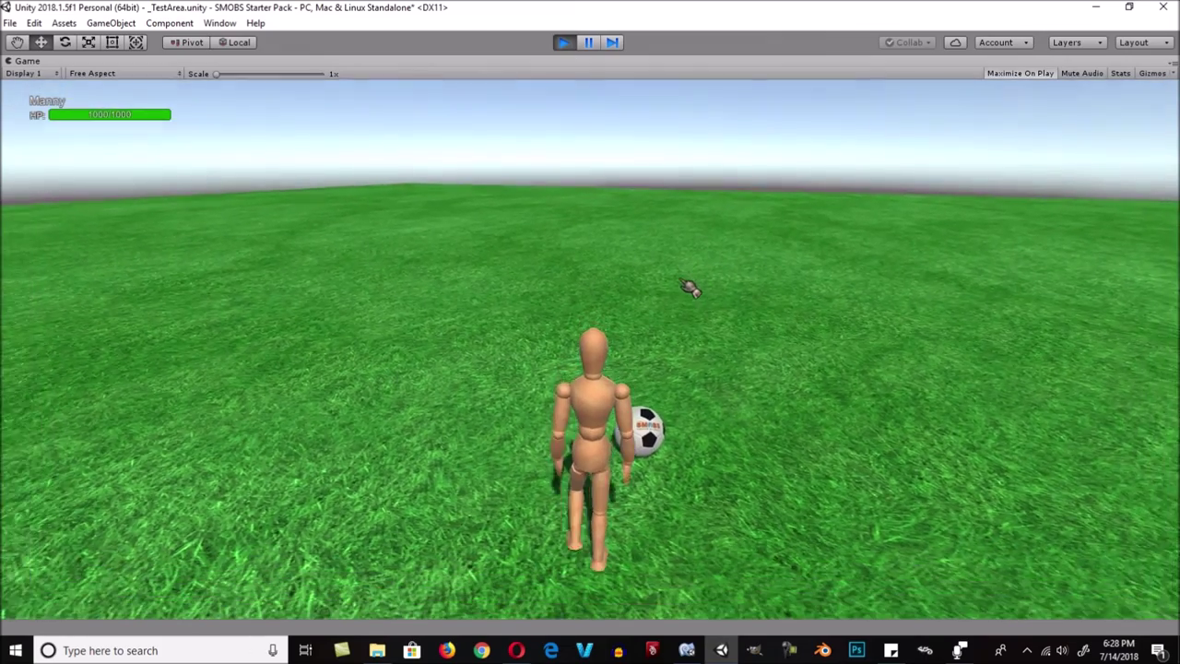
pyautogui.moveTo(680, 279); pyautogui.dragTo(638, 274, button='right')
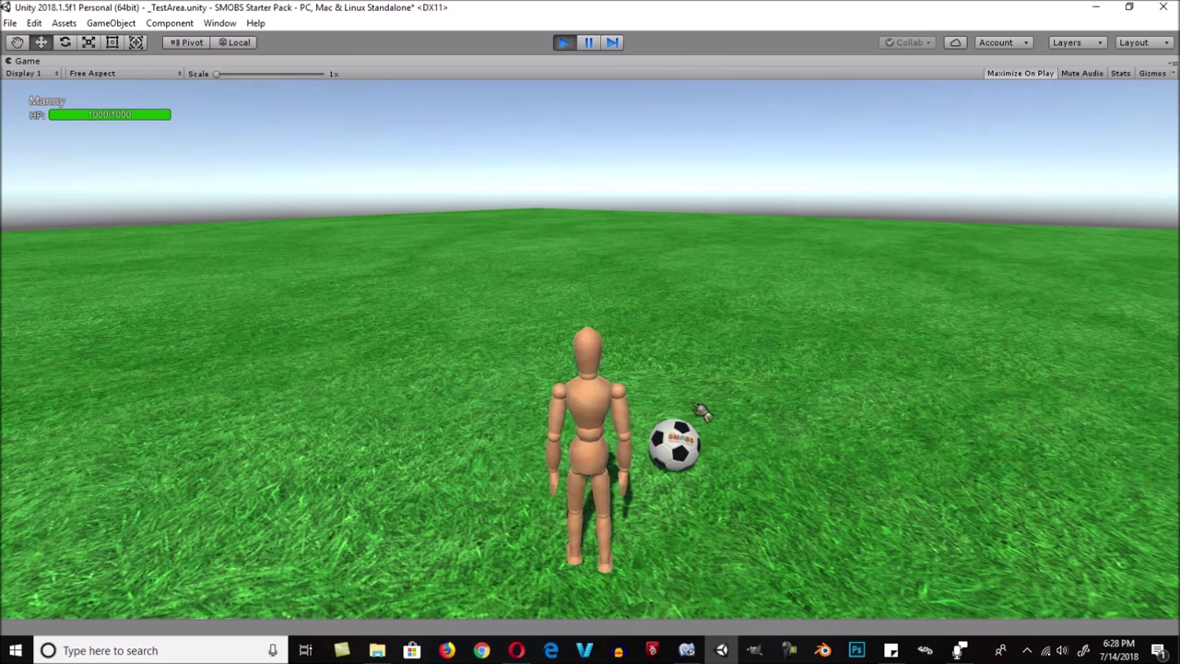
pyautogui.moveTo(493, 490); pyautogui.dragTo(828, 502, button='right')
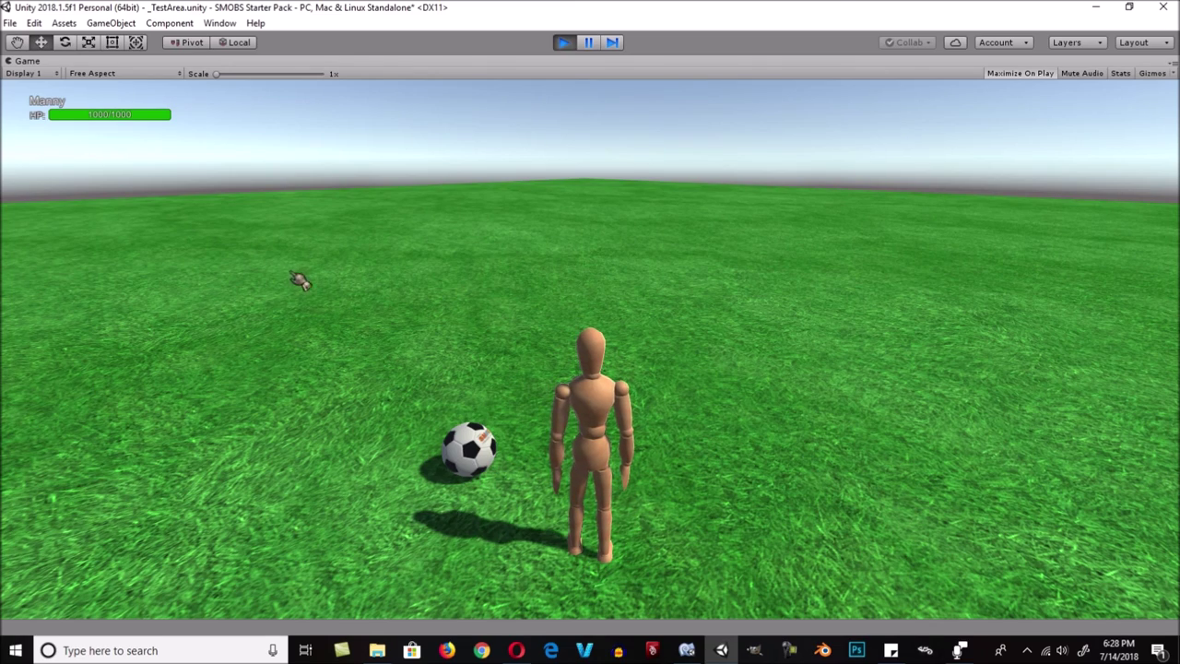
# Turn Manny around the ball and sidestep in both directions to test close ball control on the Soft surface.
pyautogui.moveTo(798, 430); pyautogui.dragTo(345, 419, button='right')
pyautogui.moveTo(856, 386); pyautogui.dragTo(731, 346, button='right')
pyautogui.moveTo(792, 385); pyautogui.dragTo(738, 456, button='right')
pyautogui.press('a')
pyautogui.press('d')
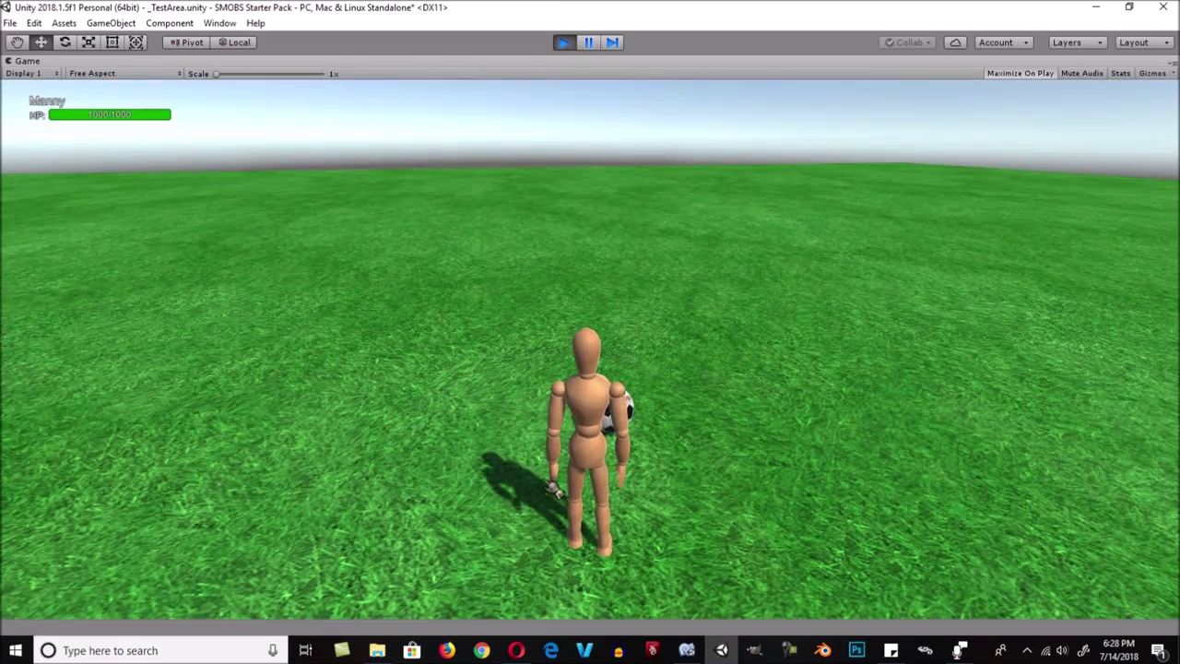
# Test slow dribbling by walking Manny with the ball forwards and sideways in changing directions.
pyautogui.moveTo(553, 487); pyautogui.dragTo(768, 450, button='right')
pyautogui.moveTo(618, 457); pyautogui.dragTo(629, 429, button='right')
pyautogui.press('w')
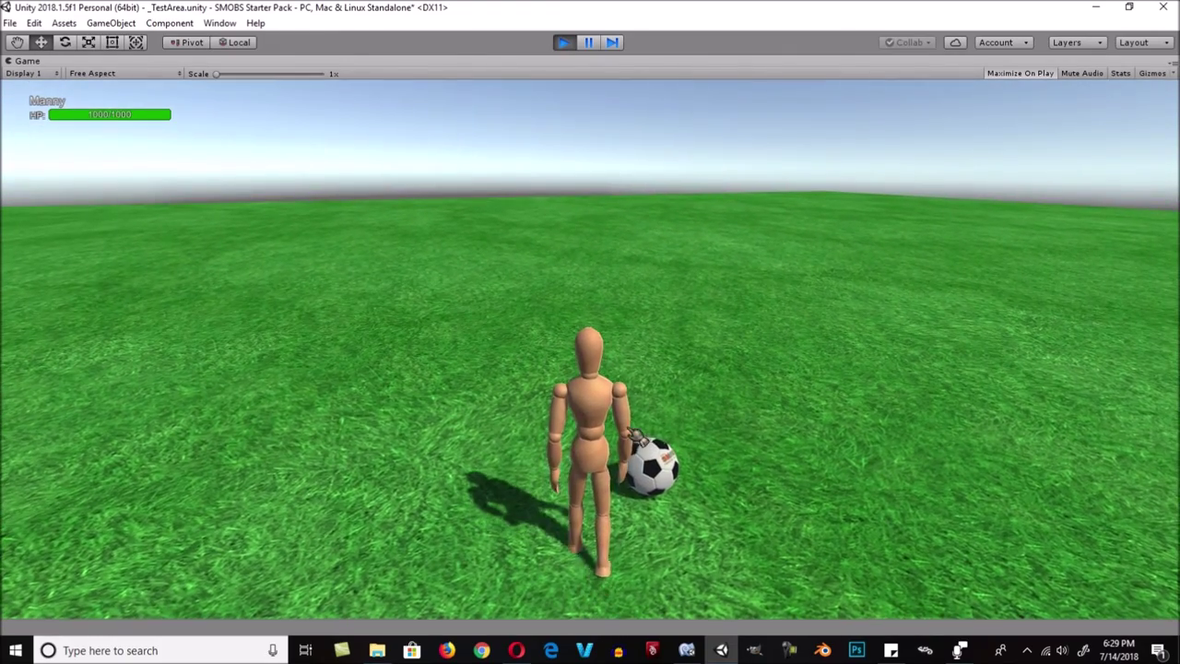
pyautogui.press('d')
pyautogui.press('a')
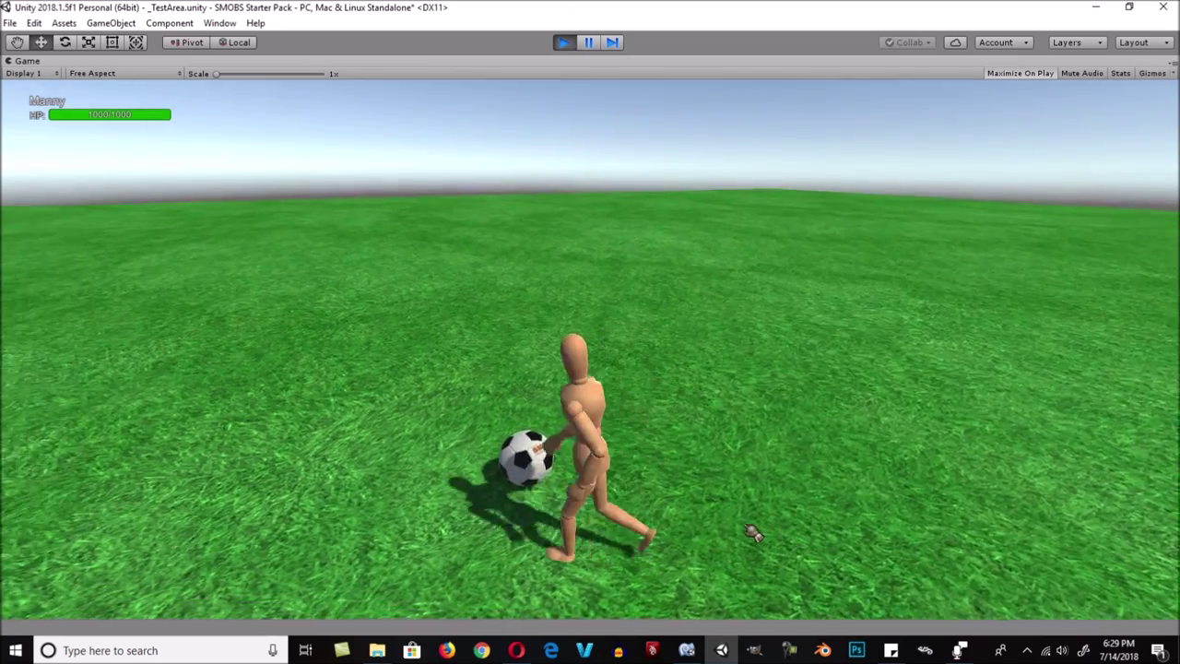
pyautogui.moveTo(747, 533); pyautogui.dragTo(765, 529, button='right')
pyautogui.moveTo(671, 452); pyautogui.dragTo(793, 487, button='right')
pyautogui.press('w')
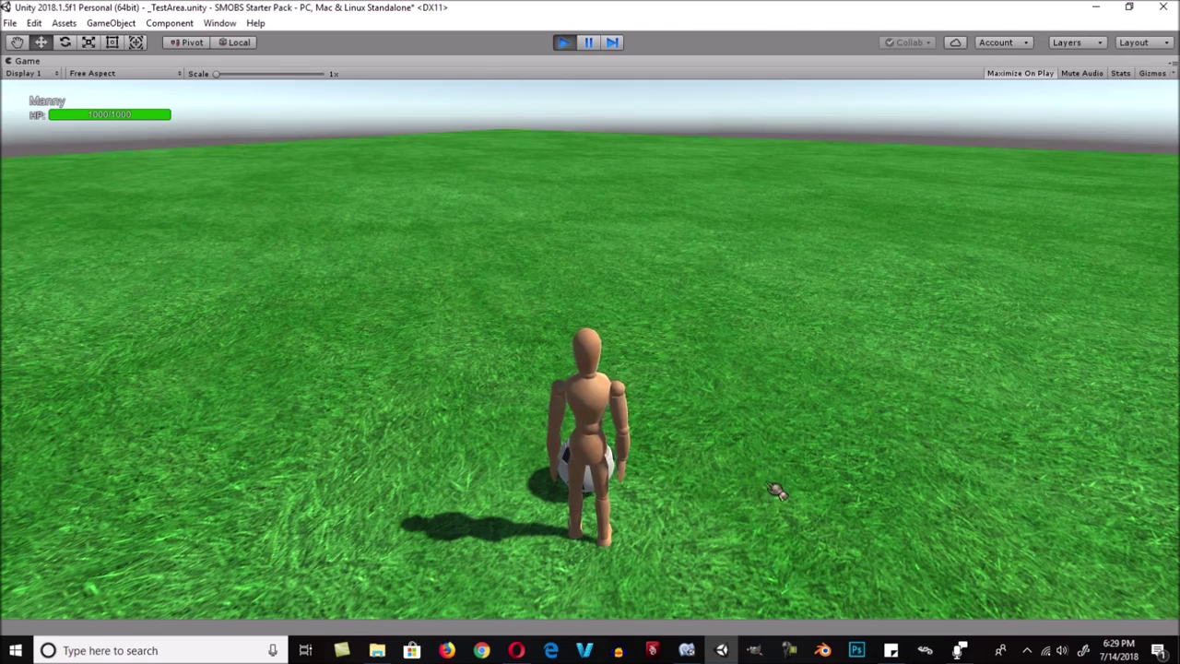
# Run Manny across the field with the ball, steering through wide turns to test dribbling at speed.
pyautogui.moveTo(777, 491); pyautogui.dragTo(770, 466, button='right')
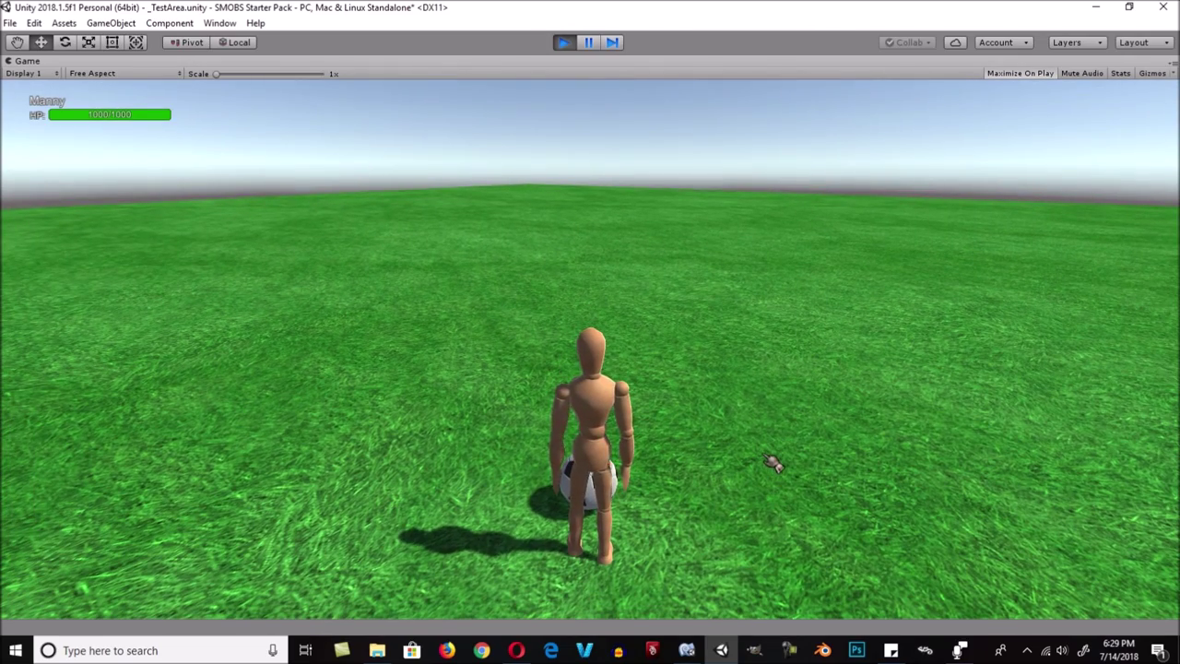
pyautogui.moveTo(773, 463); pyautogui.dragTo(815, 392, button='right')
pyautogui.moveTo(807, 430); pyautogui.dragTo(840, 439, button='right')
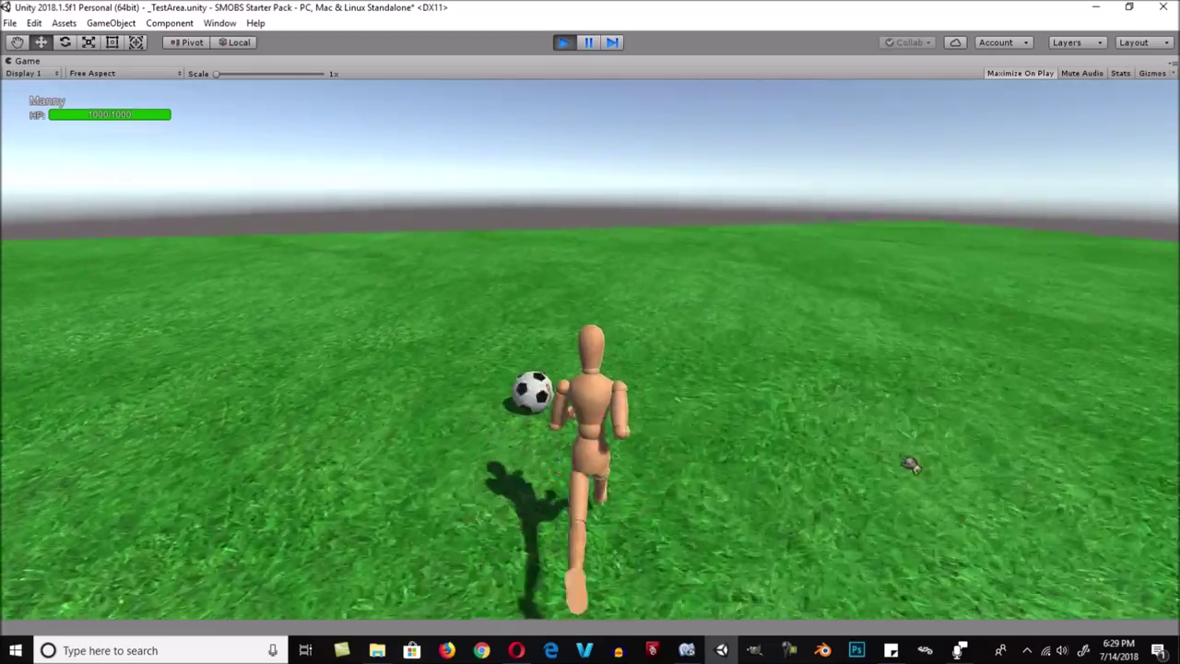
pyautogui.moveTo(904, 466); pyautogui.dragTo(828, 541, button='right')
pyautogui.moveTo(975, 508); pyautogui.dragTo(871, 524, button='right')
pyautogui.moveTo(1021, 531); pyautogui.dragTo(777, 521, button='right')
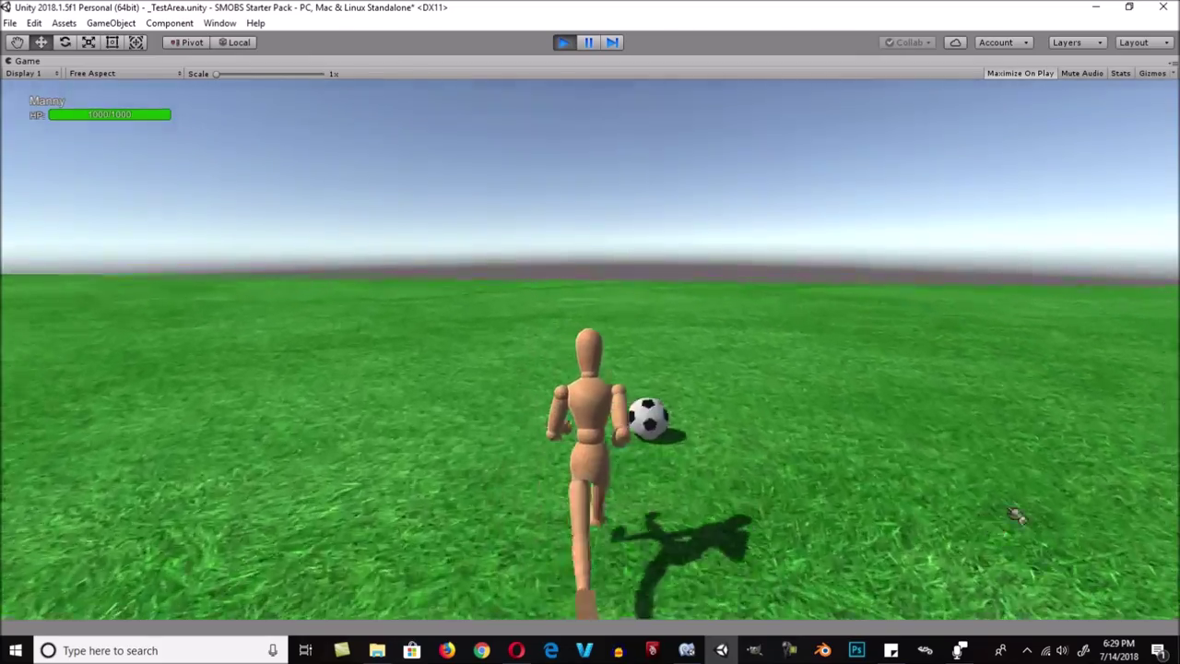
pyautogui.moveTo(1017, 514); pyautogui.dragTo(754, 494, button='right')
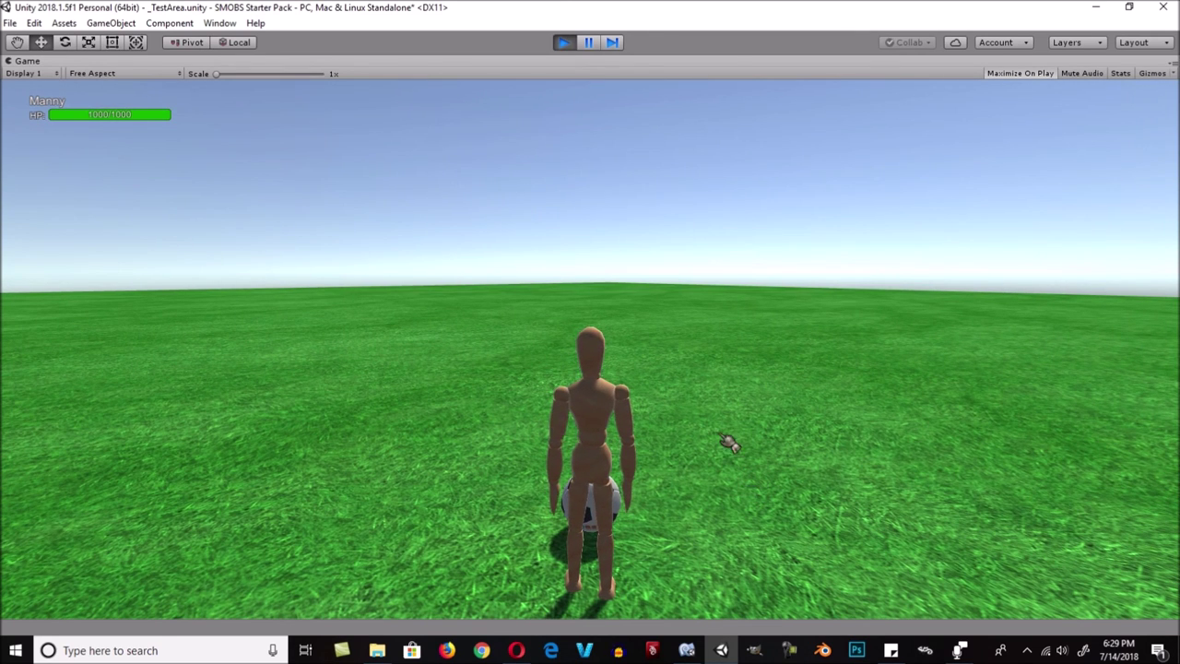
# Kick the ball ahead of Manny several times, walking up to it between kicks to test the kick height.
pyautogui.moveTo(743, 448); pyautogui.dragTo(728, 433, button='right')
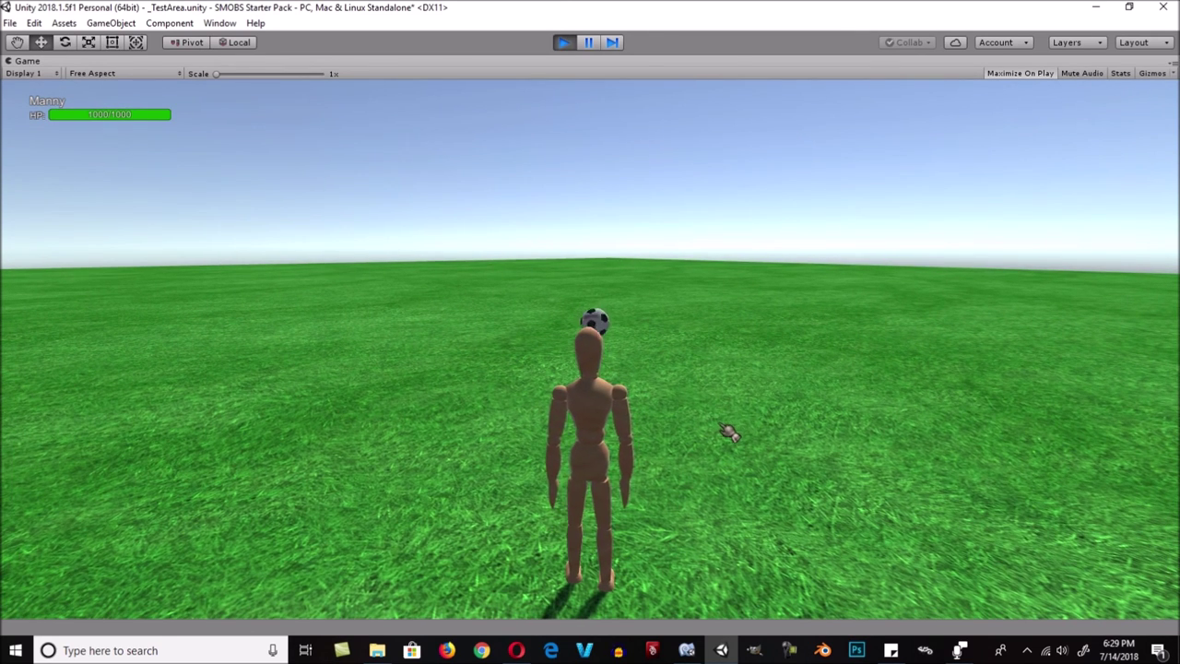
pyautogui.moveTo(761, 369); pyautogui.dragTo(749, 439, button='right')
pyautogui.press('w')
pyautogui.press('w')
pyautogui.press('w')
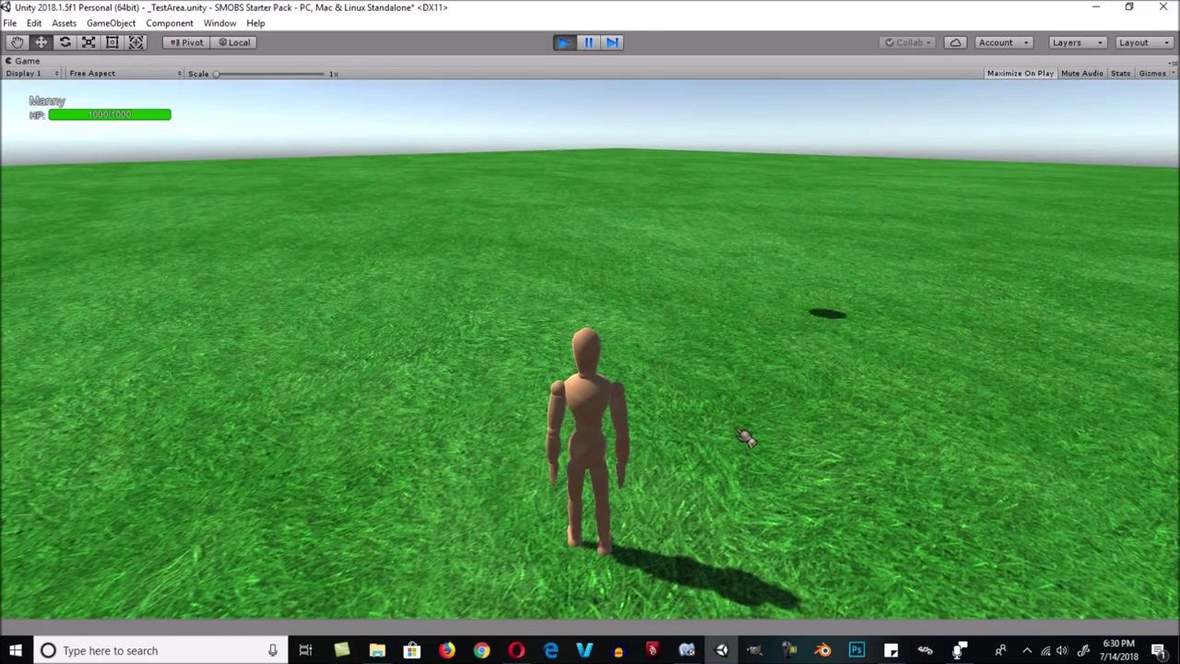
# Chase the kicked ball with running jumps, turn Manny at it and kick it away again.
pyautogui.moveTo(748, 440); pyautogui.dragTo(735, 396, button='right')
pyautogui.moveTo(745, 338); pyautogui.dragTo(752, 360, button='right')
pyautogui.press('w')
pyautogui.press('space')
pyautogui.press('space')
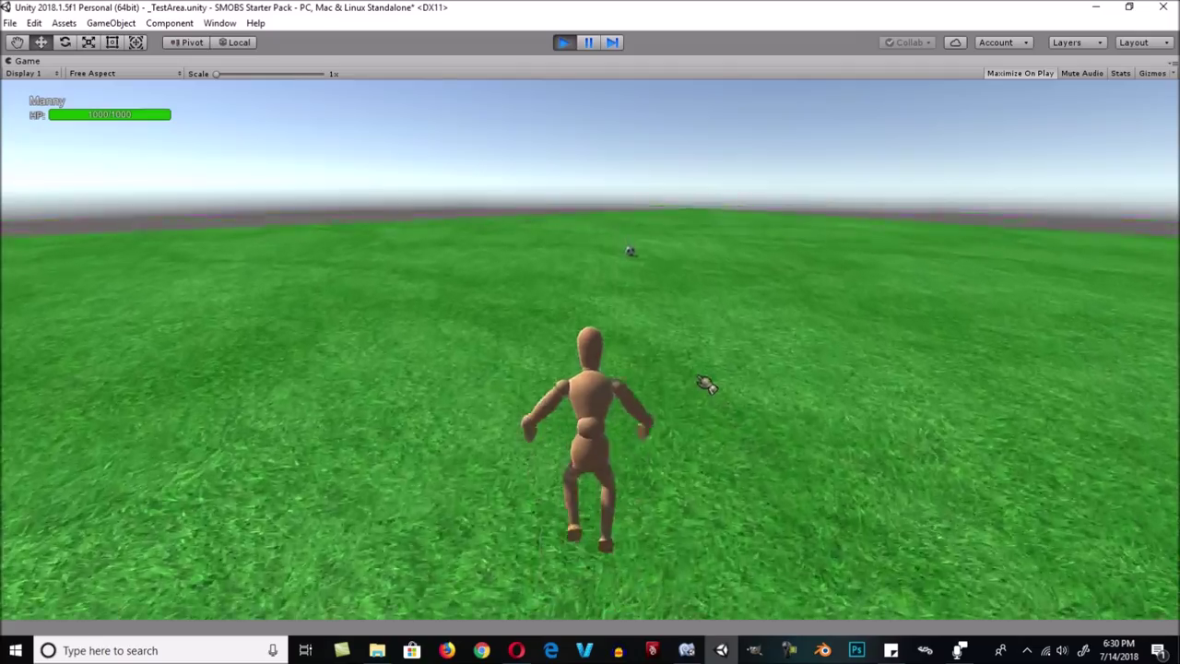
pyautogui.moveTo(698, 378); pyautogui.dragTo(684, 338, button='right')
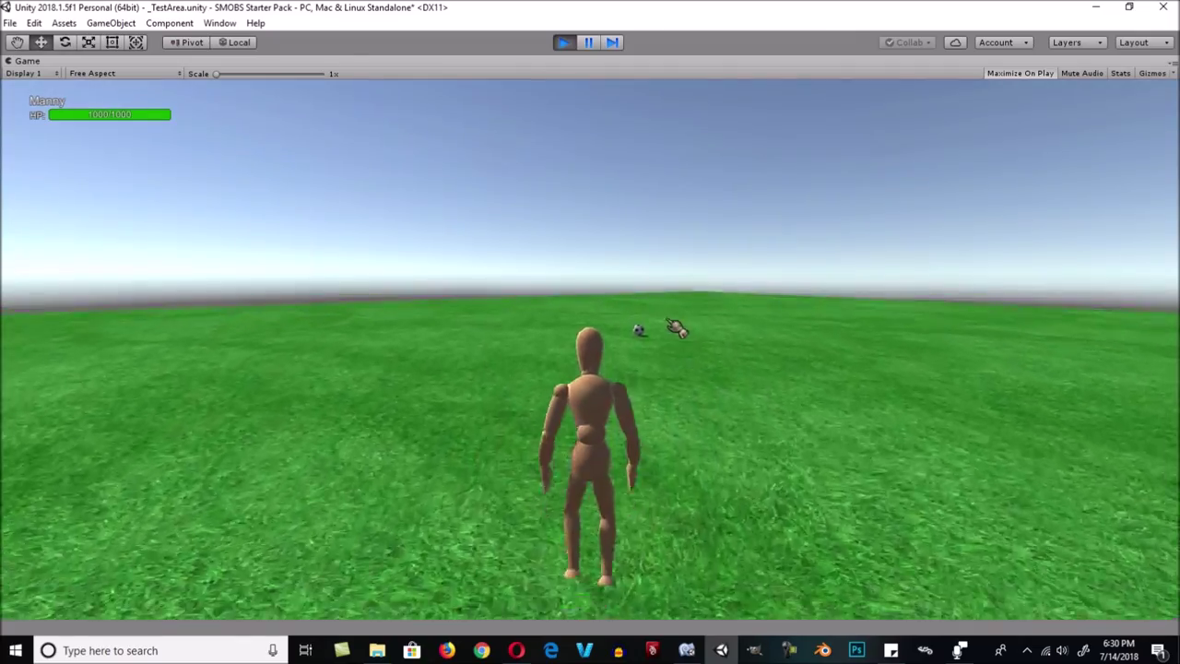
pyautogui.moveTo(638, 291); pyautogui.dragTo(834, 421, button='right')
pyautogui.press('space')
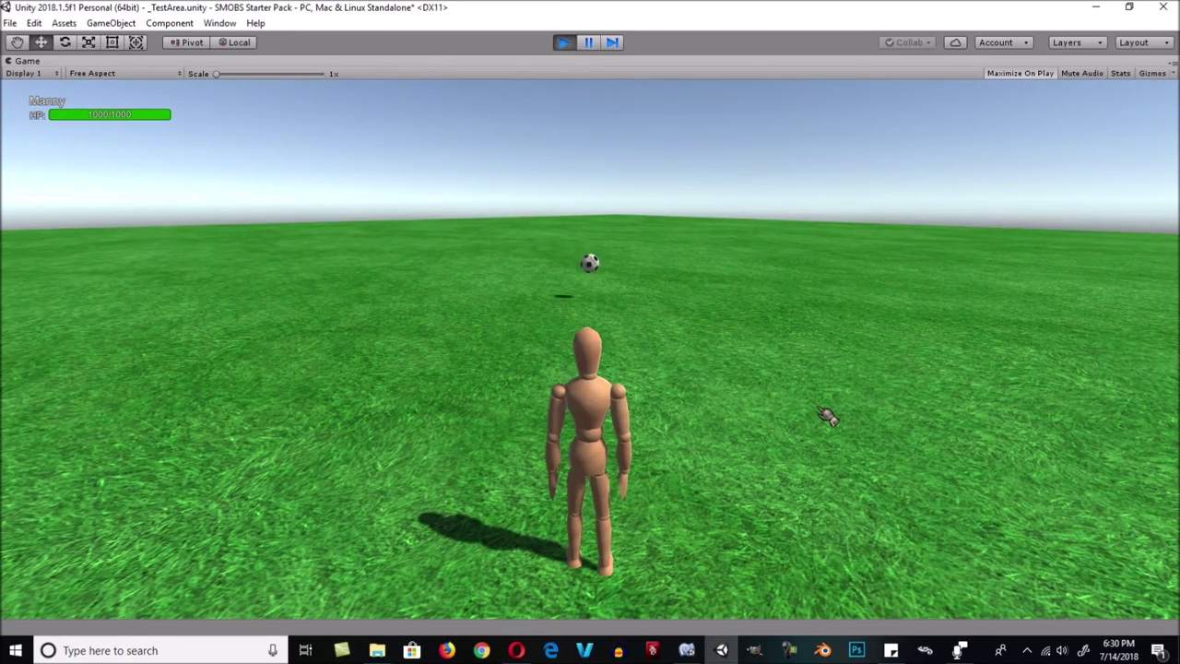
# Run and jump Manny down the field until he catches up with the rolling ball.
pyautogui.press('w')
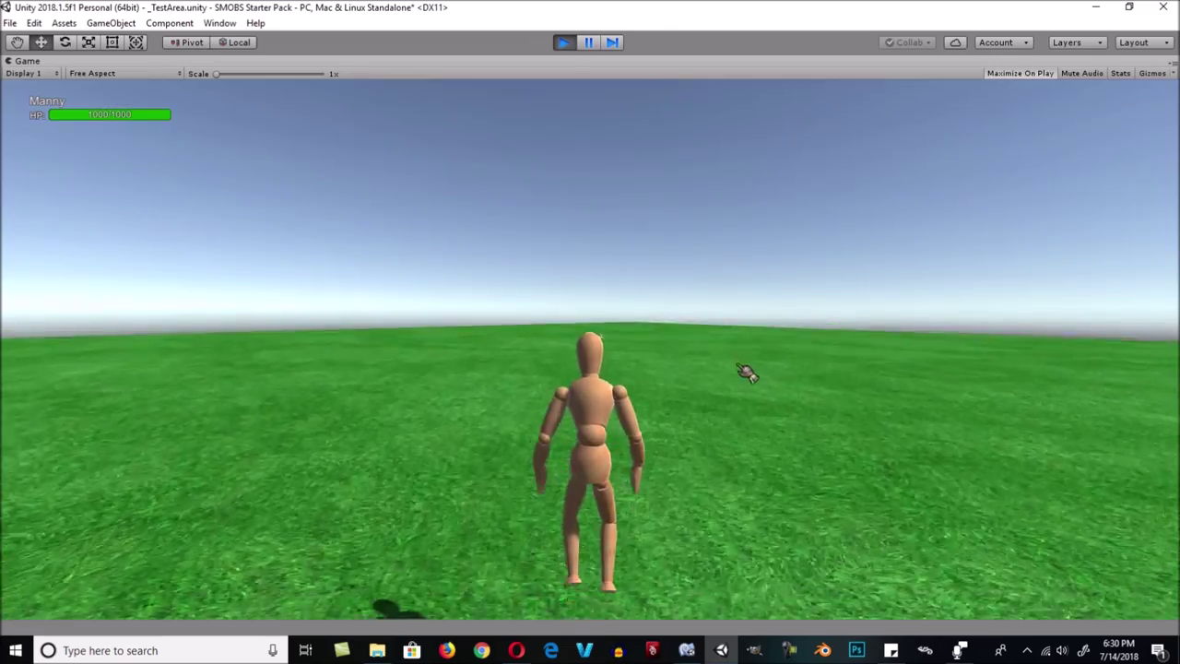
pyautogui.press('space')
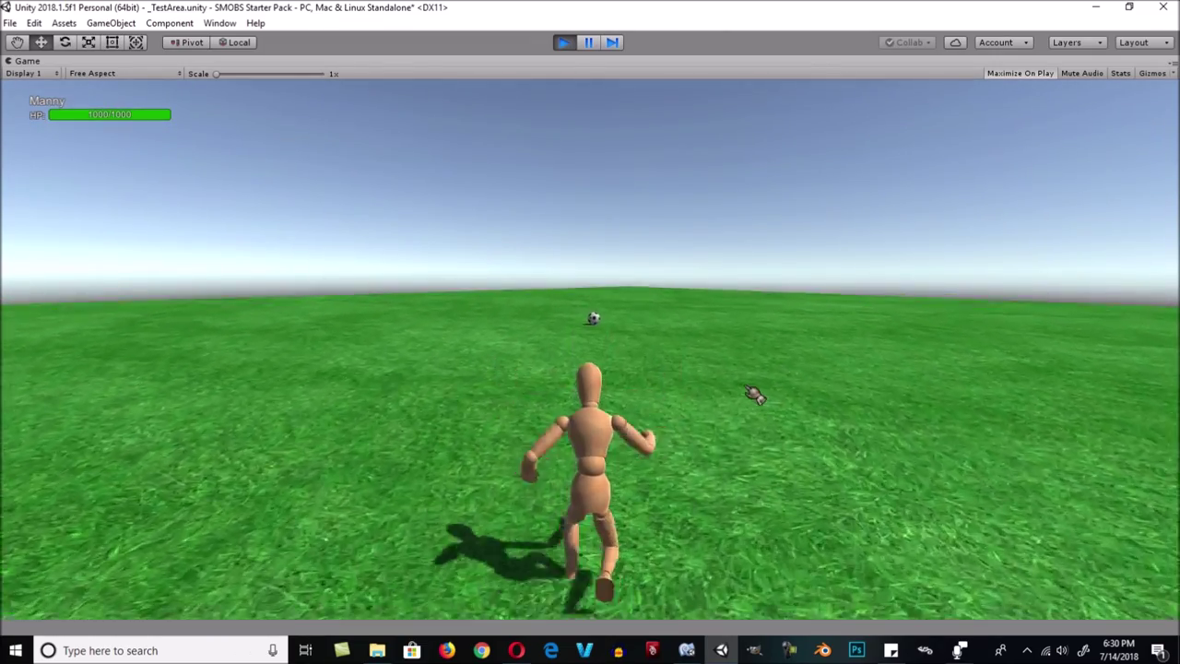
pyautogui.press('w')
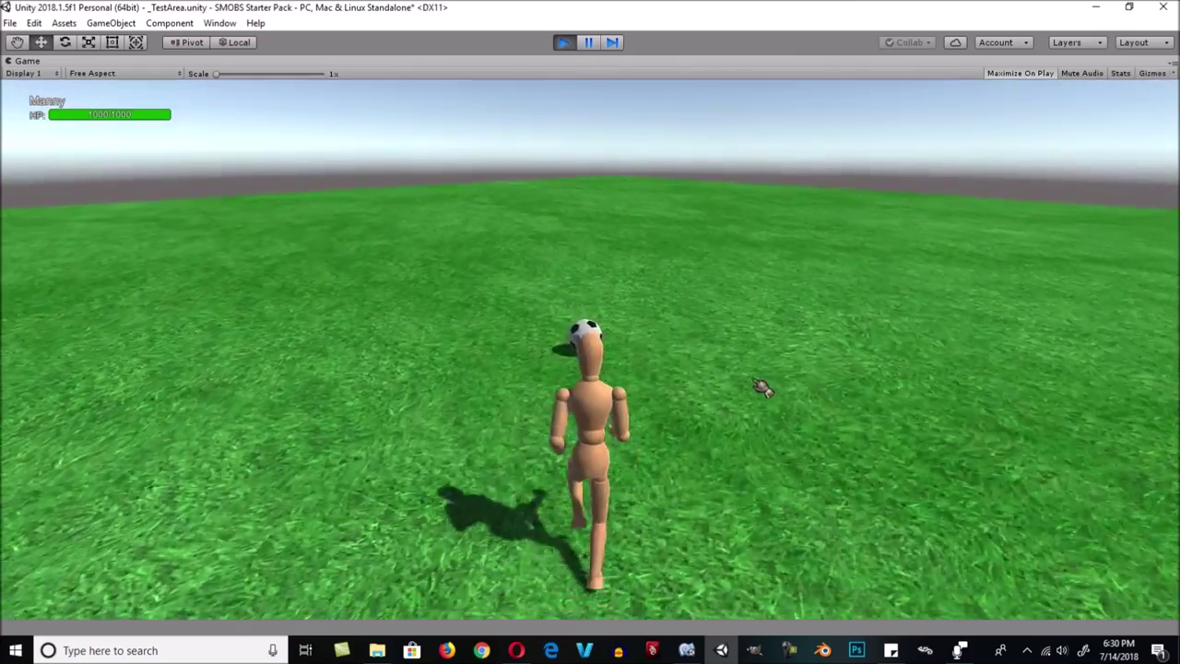
pyautogui.press('w')
# Turn Manny in a new direction, send the ball ahead and walk back up to it.
pyautogui.moveTo(753, 377); pyautogui.dragTo(586, 393, button='right')
pyautogui.press('w')
pyautogui.moveTo(818, 428)
pyautogui.mouseDown(button='right')
pyautogui.moveTo(685, 409)
pyautogui.moveTo(369, 401)
pyautogui.moveTo(506, 398)
pyautogui.moveTo(562, 371)
pyautogui.moveTo(830, 361)
pyautogui.moveTo(829, 383)
pyautogui.moveTo(808, 350)
pyautogui.moveTo(793, 370)
pyautogui.moveTo(809, 372)
pyautogui.moveTo(761, 414)
pyautogui.moveTo(787, 483)
pyautogui.moveTo(817, 459)
pyautogui.moveTo(827, 420)
pyautogui.mouseUp(button='right')
pyautogui.press('space')
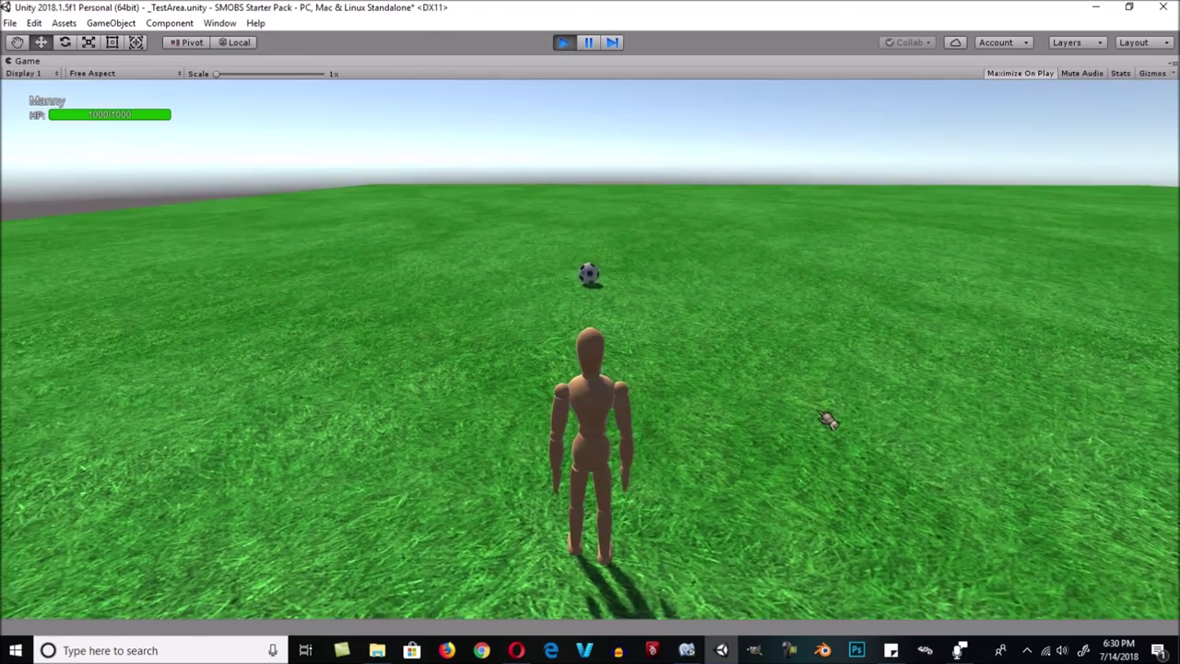
pyautogui.press('w')
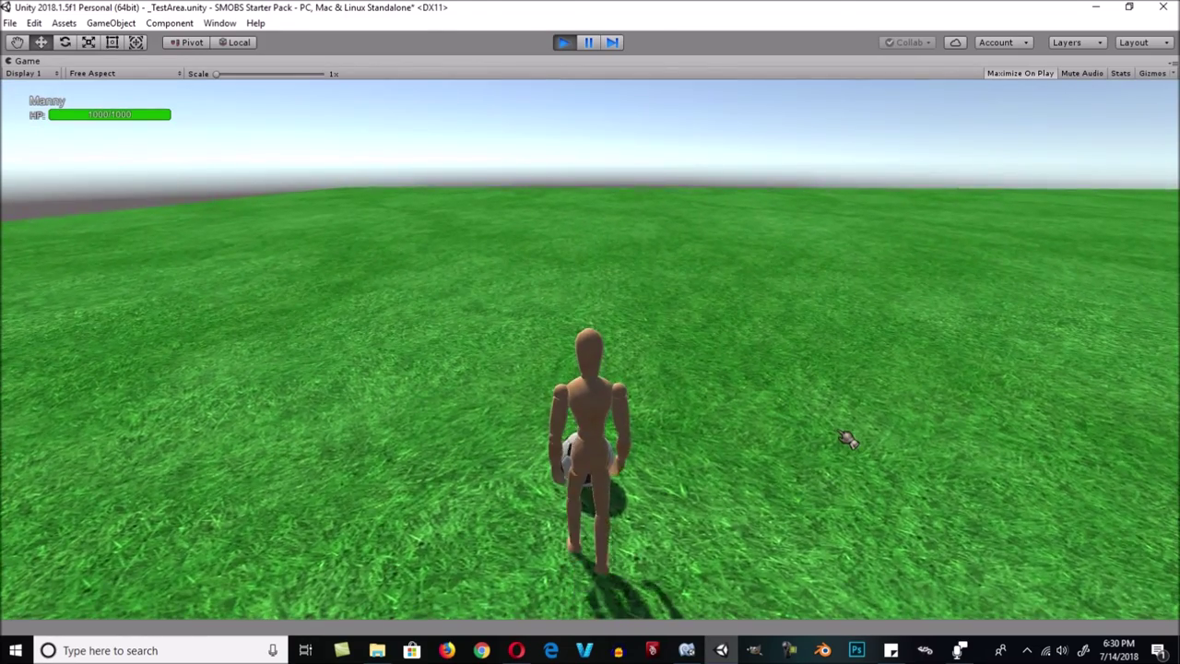
# Pick the ball up over Manny's head and toss it forward across the field.
pyautogui.press('e')
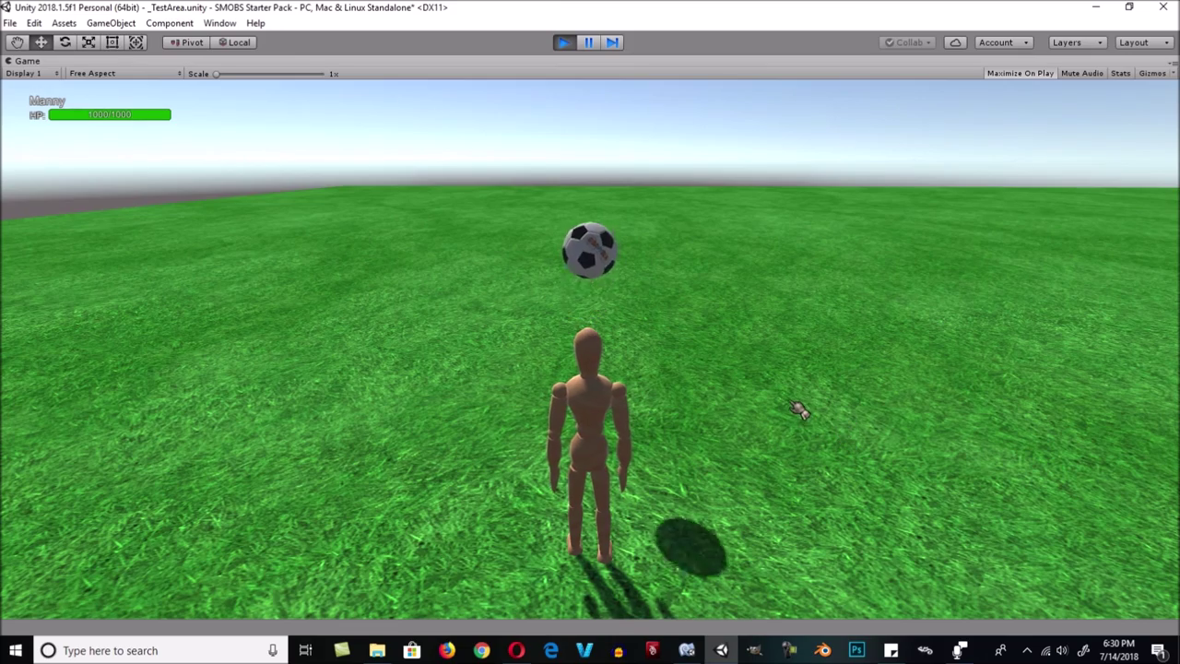
pyautogui.press('w')
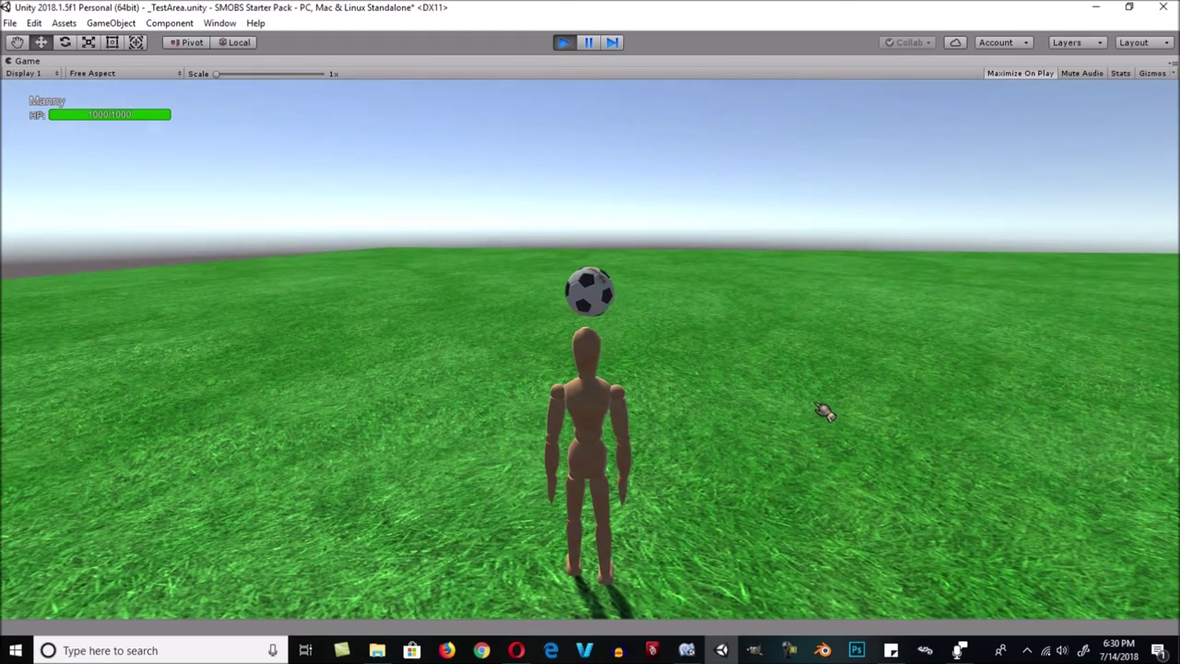
pyautogui.click(824, 412)
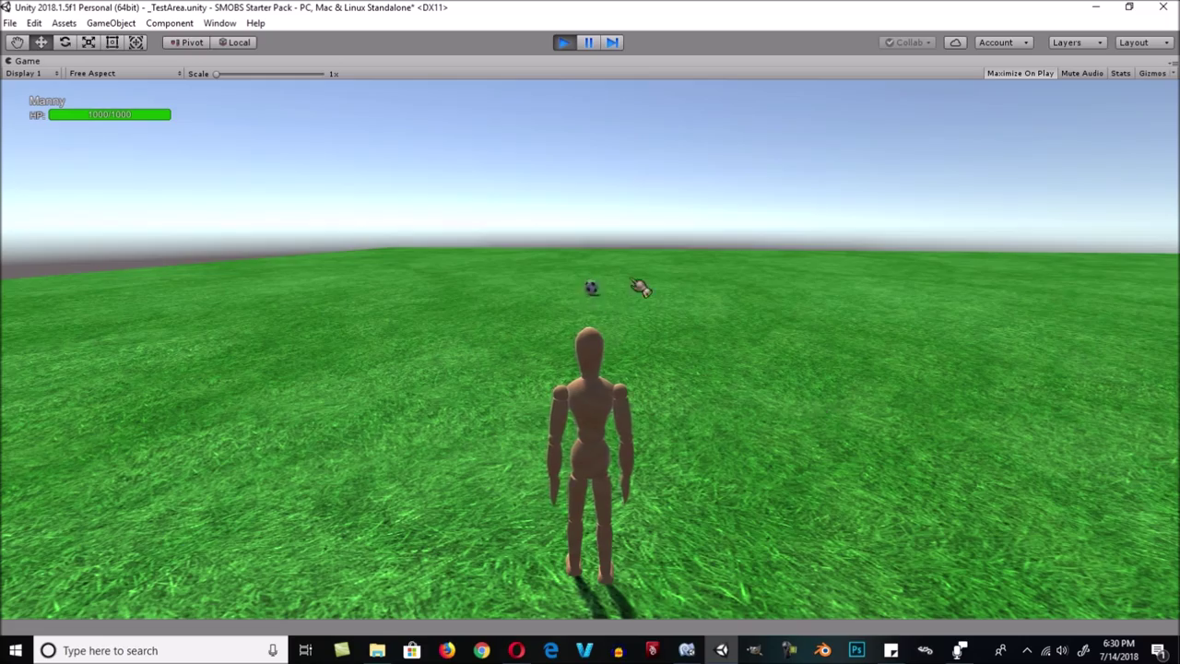
# Run and jump Manny after the tossed ball until he reaches it.
pyautogui.press('w')
pyautogui.press('space')
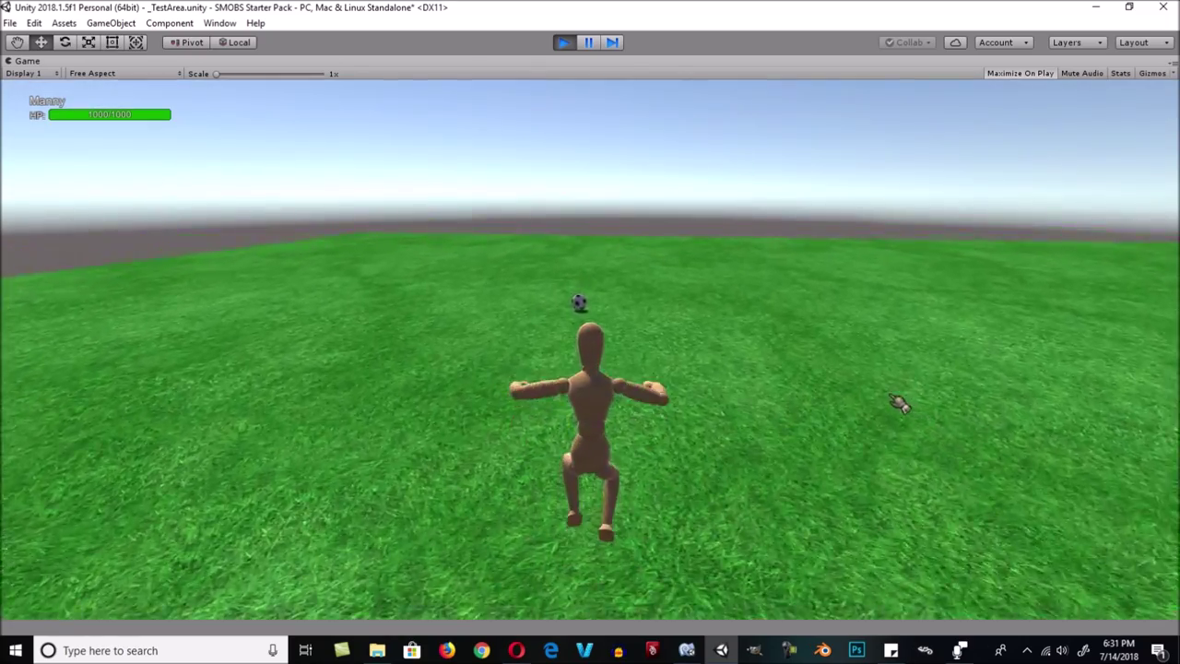
pyautogui.press('space')
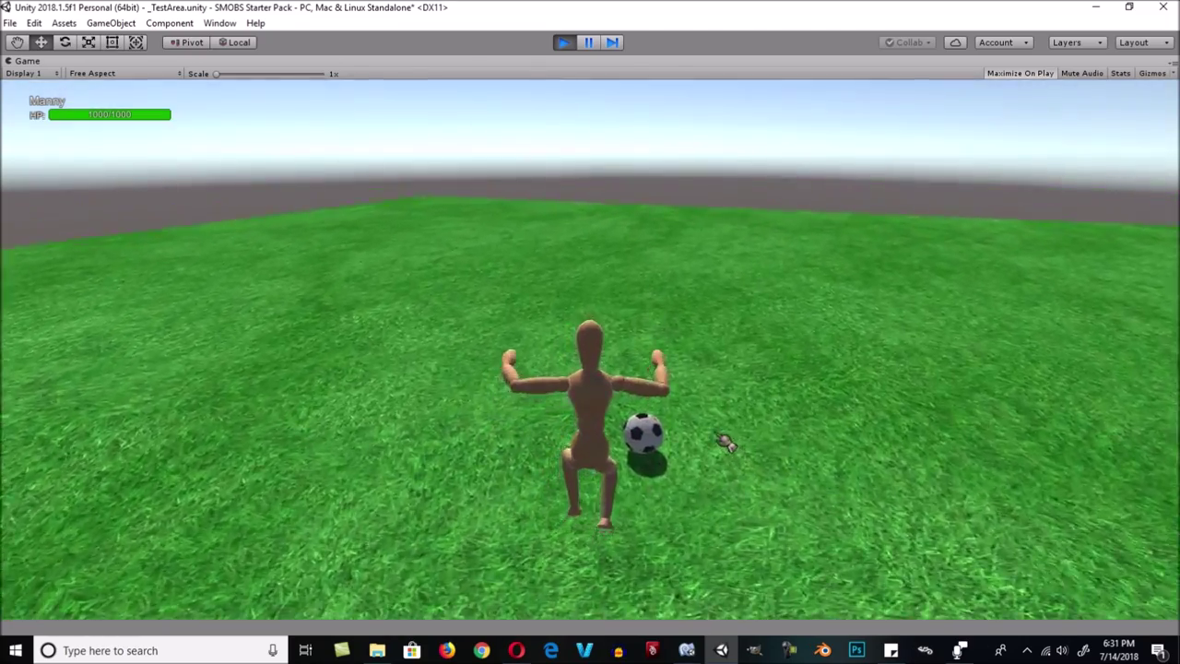